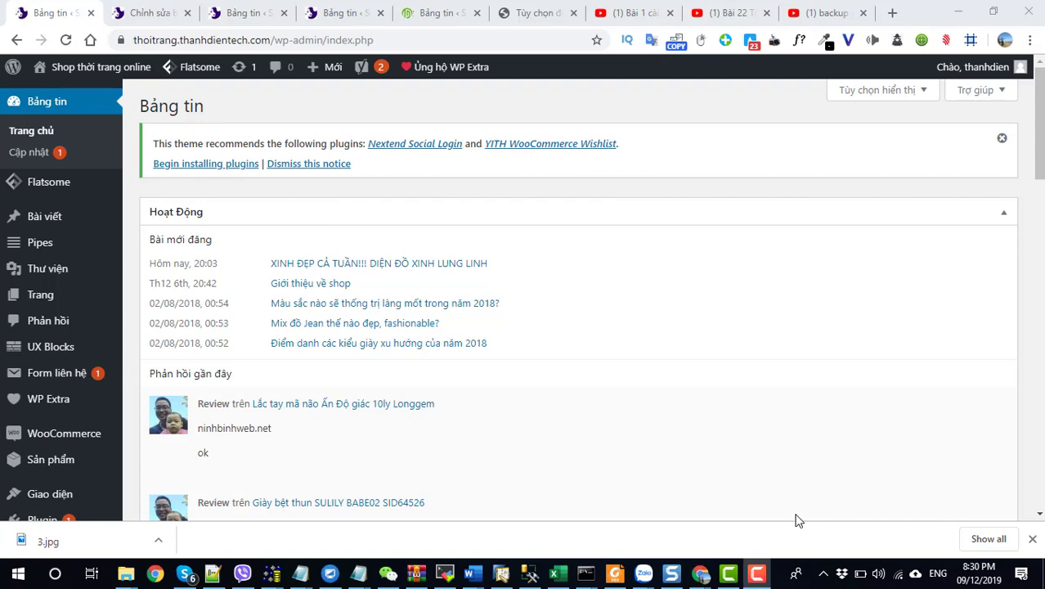
Step: Open the Installed Plugins page, listing 17 plugins including Contact Form 7 and Duplicator Pro
scroll(81, 262, down, 5)
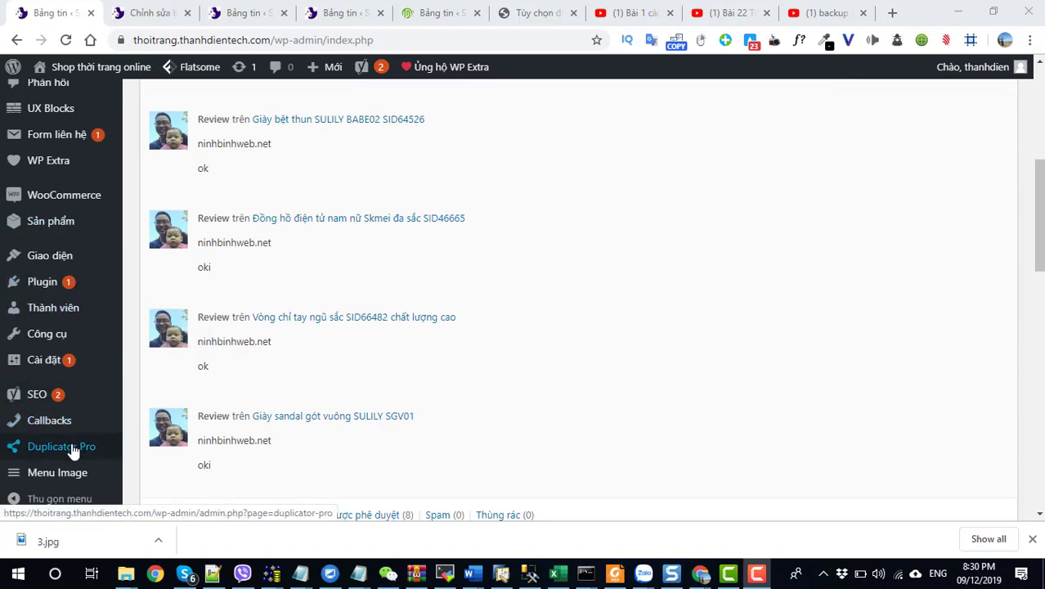
mouse_move(74, 452)
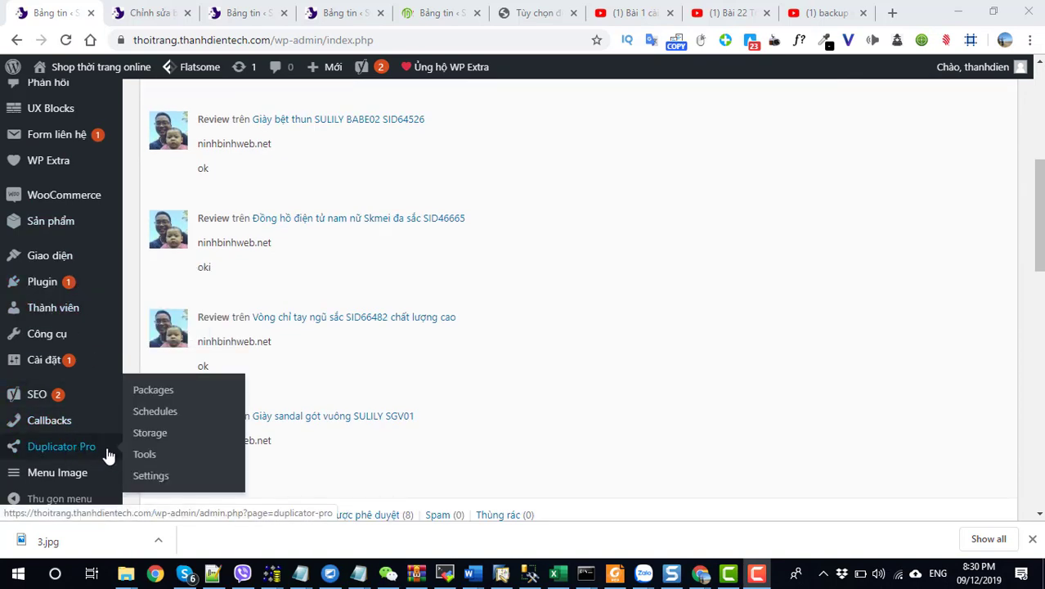
click(69, 449)
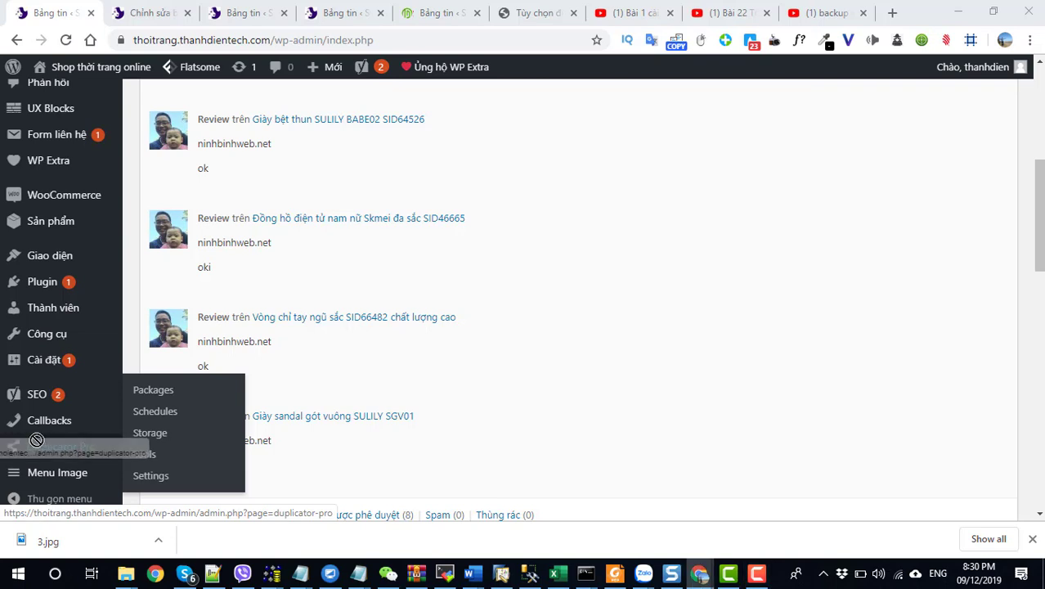
click(39, 283)
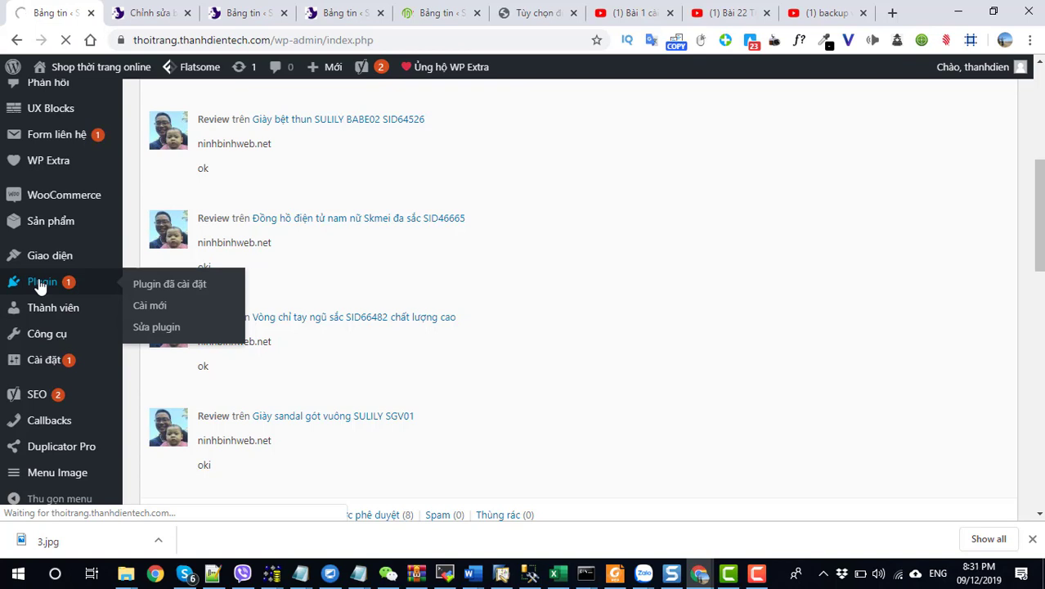
mouse_move(106, 335)
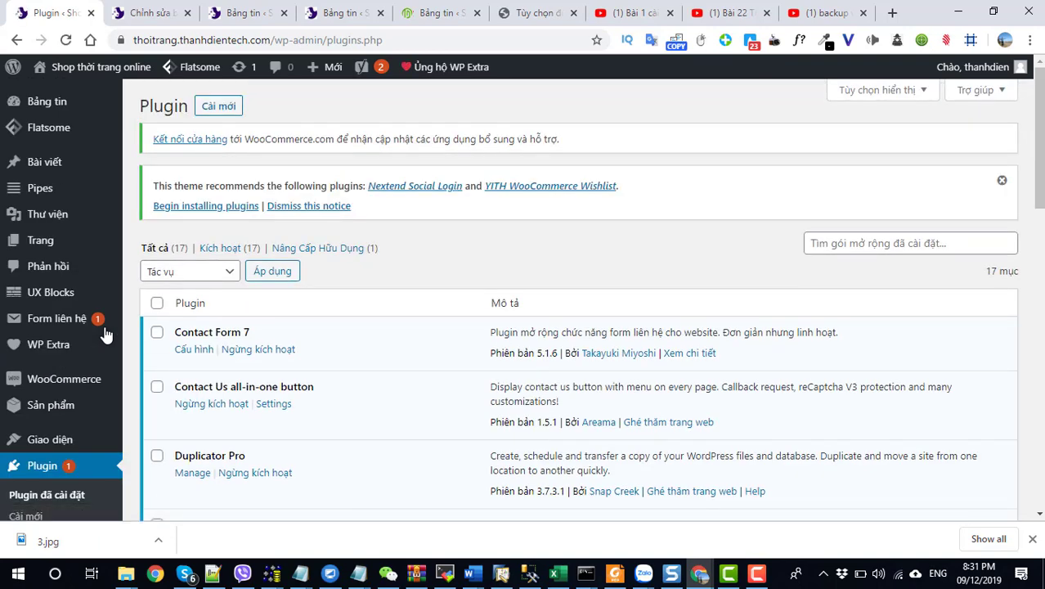
Step: Search the Add Plugins directory for 'duplicator'
click(219, 107)
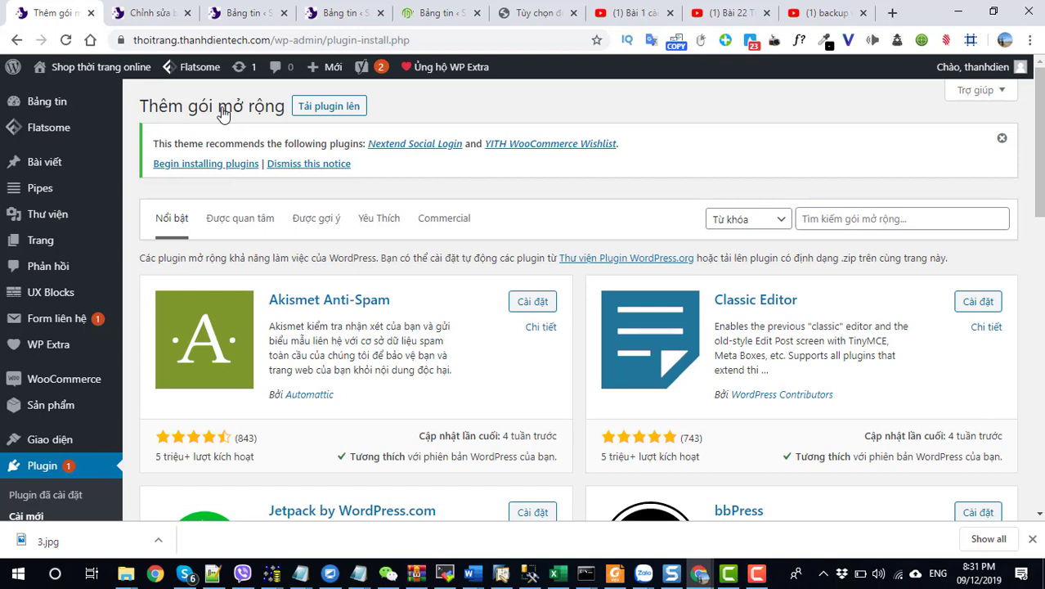
click(835, 217)
text(du)
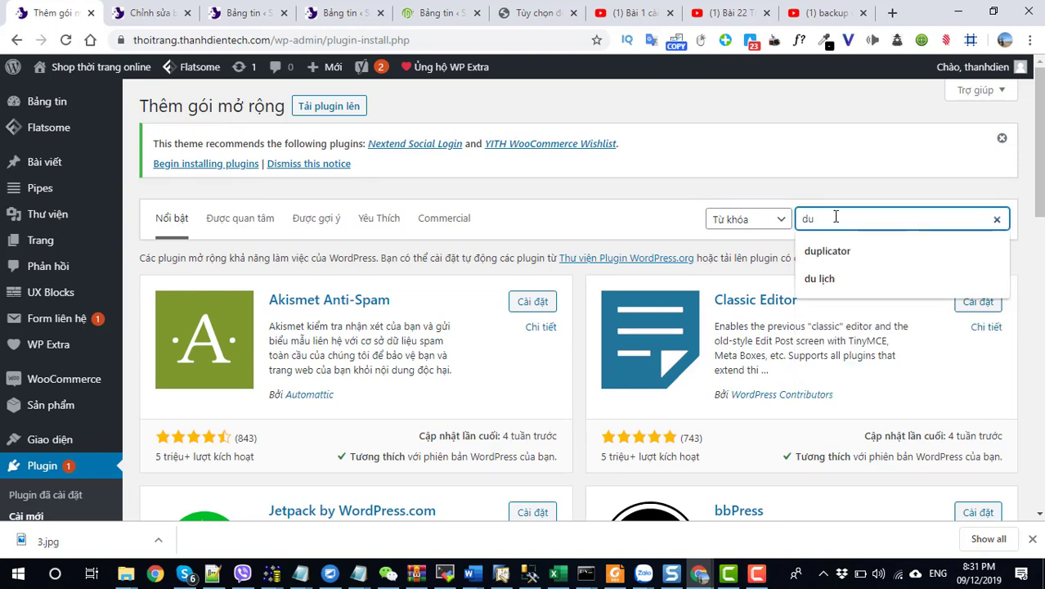
key(Down)
key(Return)
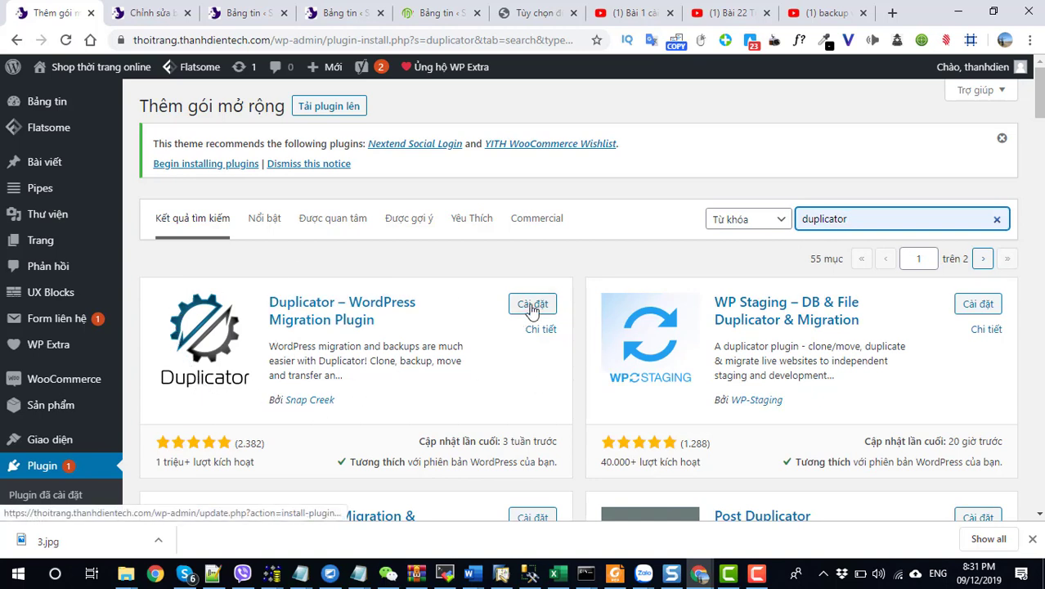
Step: Open Duplicator Pro's Packages » All list, which has no packages yet
scroll(29, 409, down, 2)
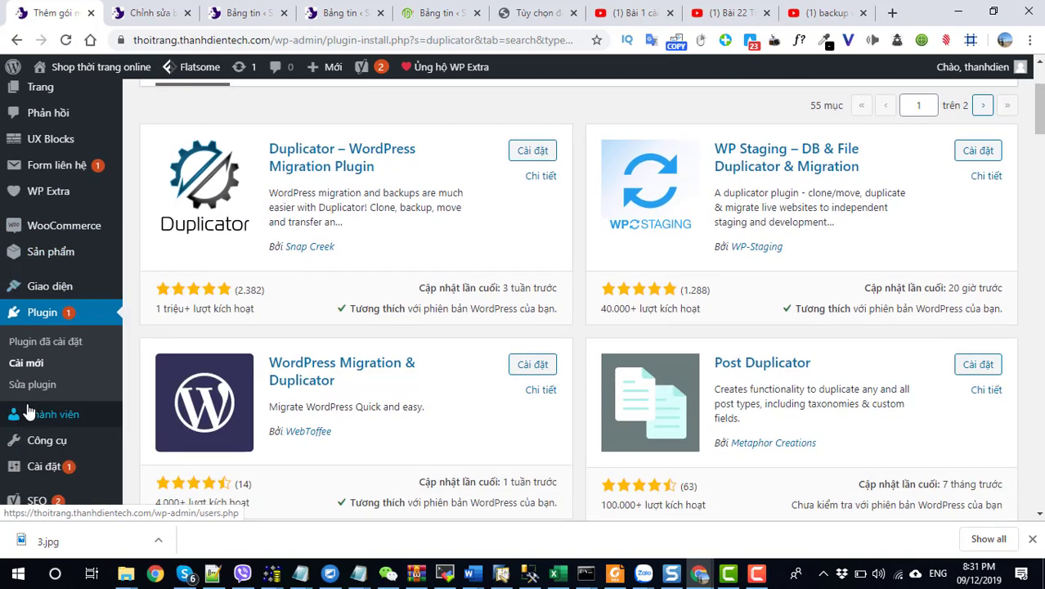
scroll(28, 411, down, 1)
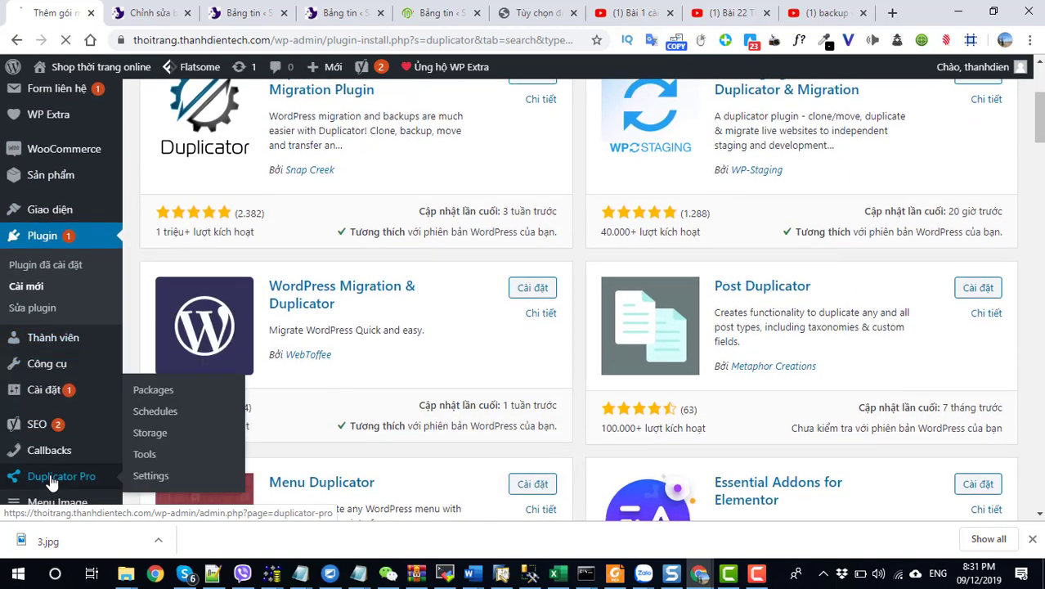
click(51, 479)
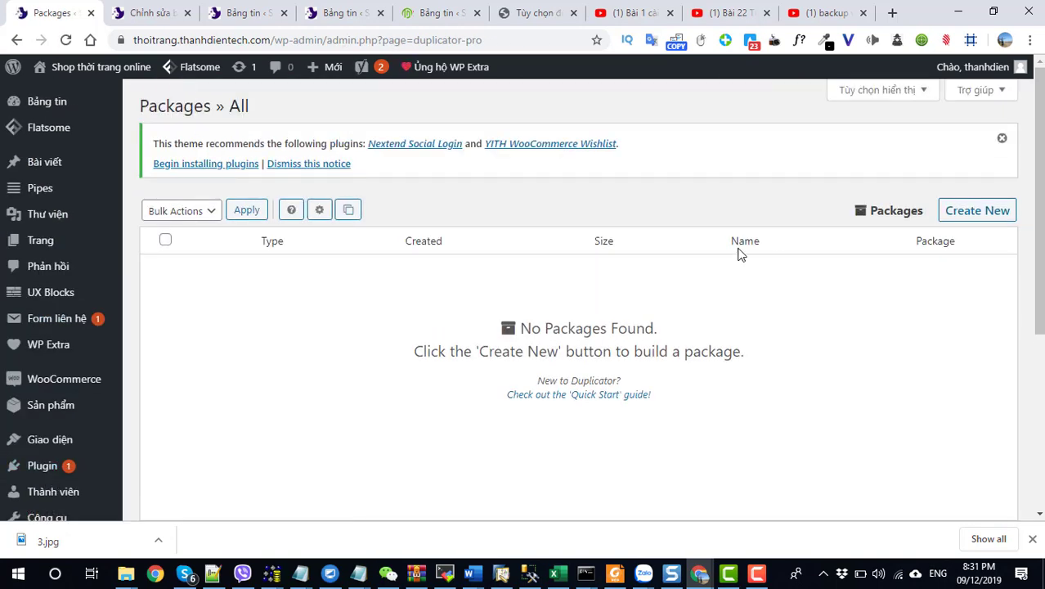
Step: Create the package 20191209_shopthoitrangonline, run its system scan, and start the build
click(969, 216)
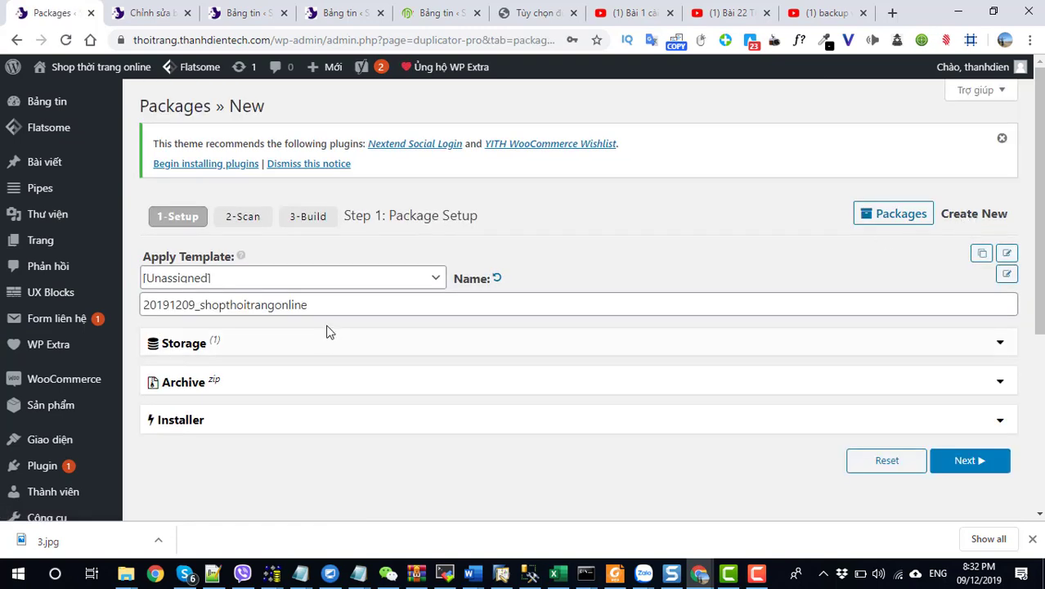
double_click(383, 305)
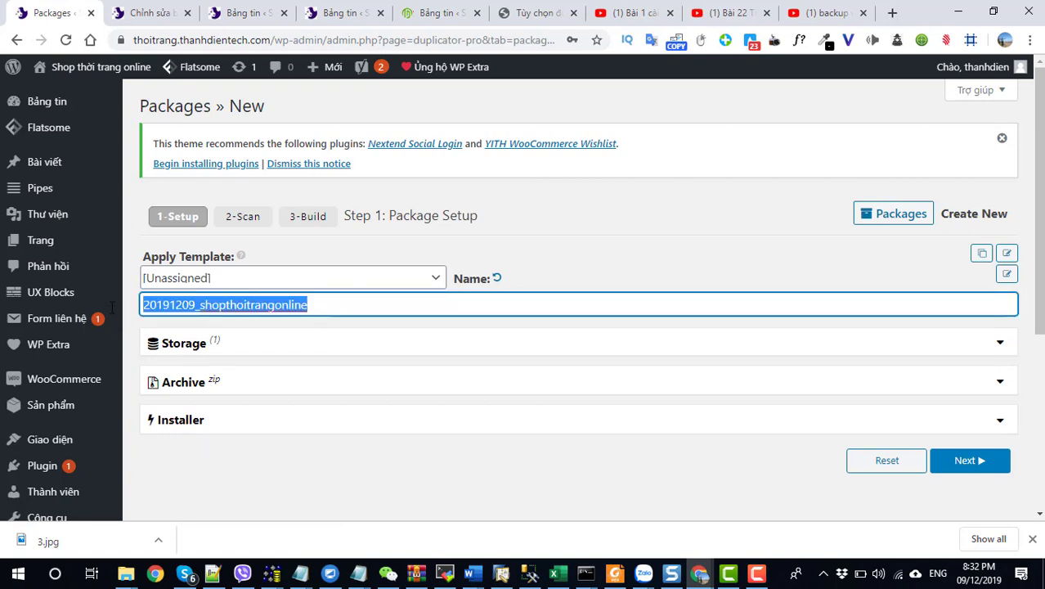
click(965, 461)
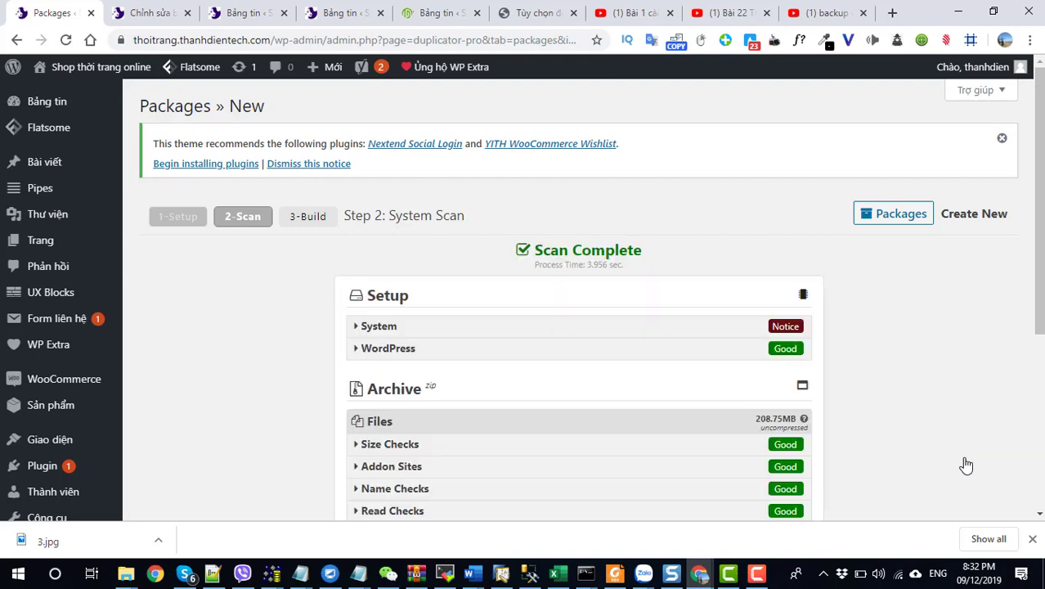
scroll(949, 450, down, 3)
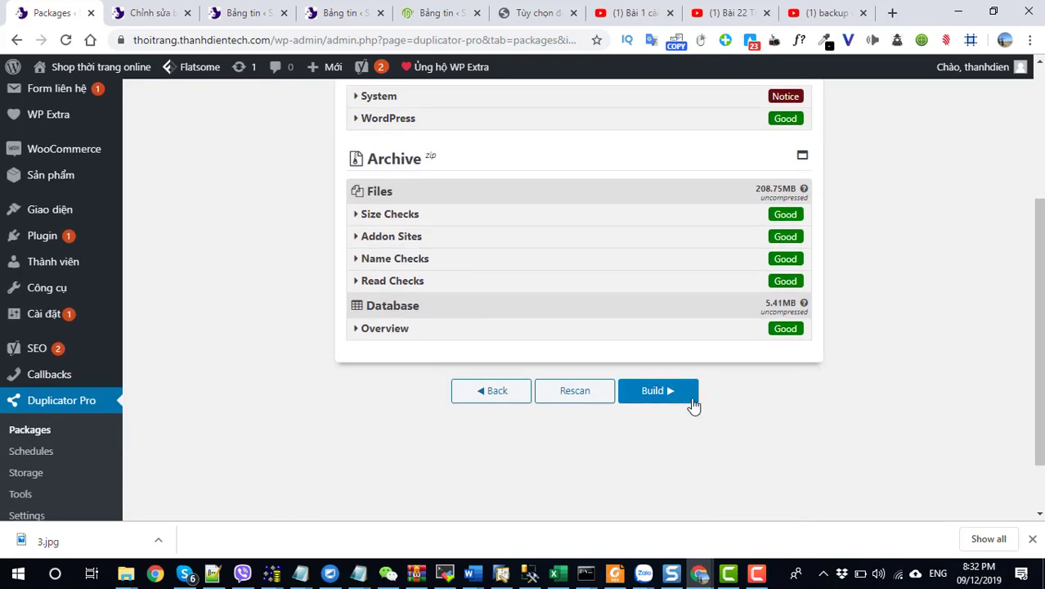
click(660, 392)
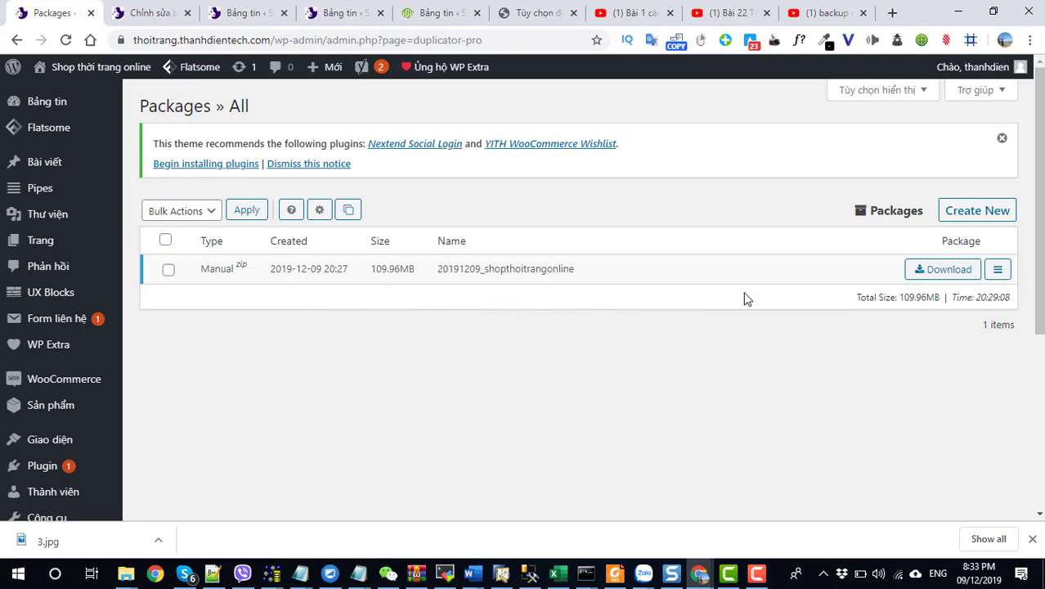
Step: Download both the installer and the zip archive of the 109.96MB package
click(941, 272)
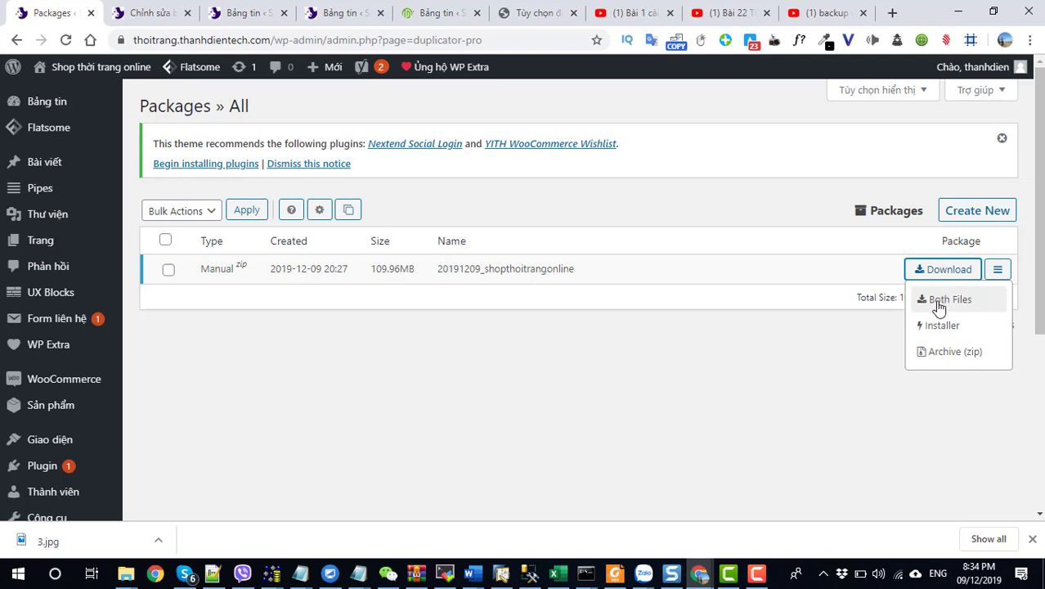
click(939, 302)
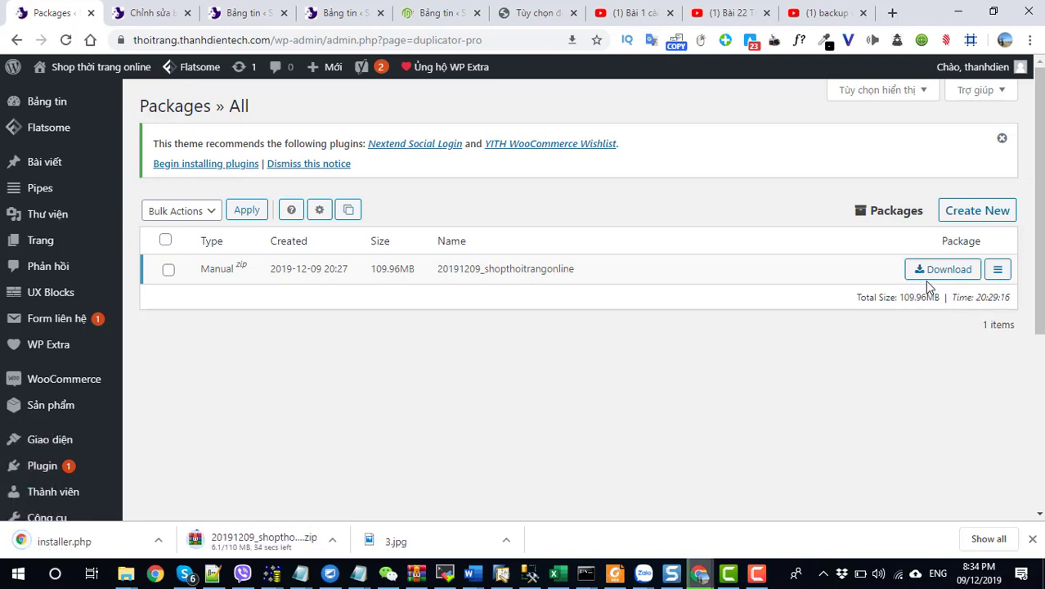
click(927, 276)
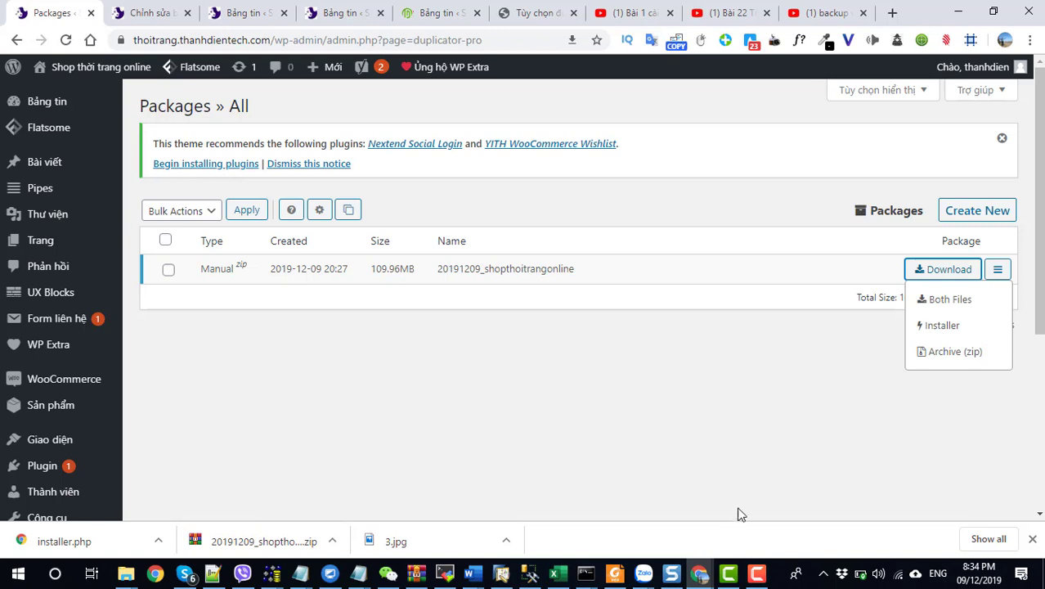
click(755, 575)
click(756, 575)
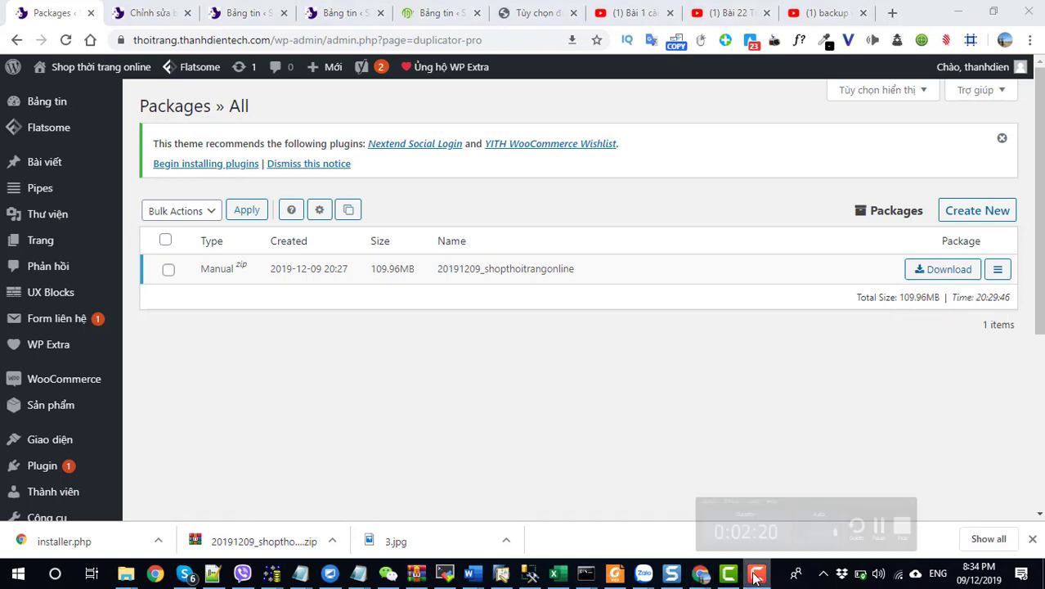
click(756, 575)
click(756, 576)
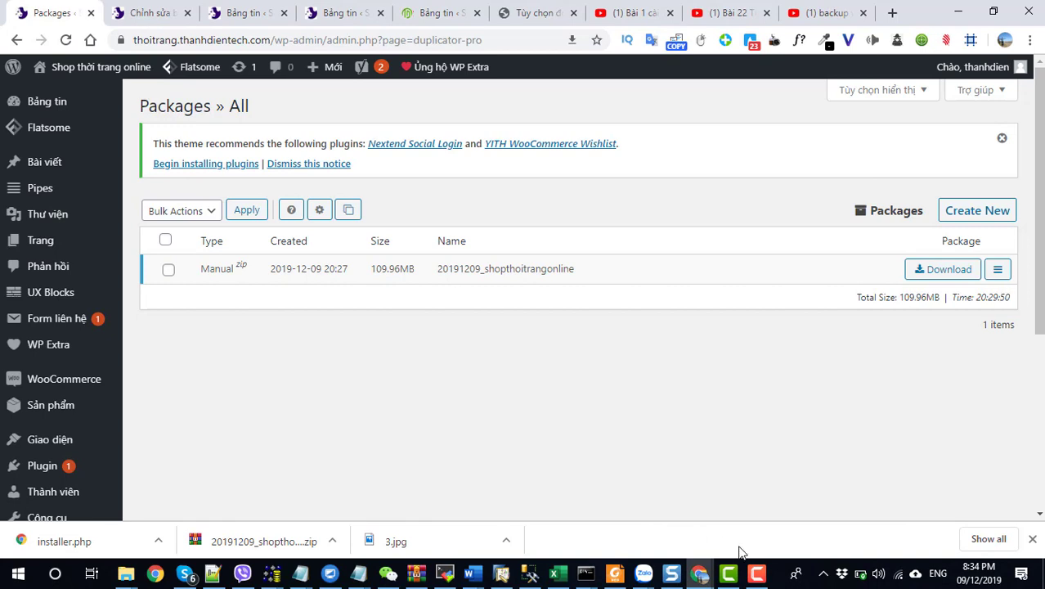
click(756, 575)
click(756, 575)
click(756, 575)
scroll(303, 425, down, 4)
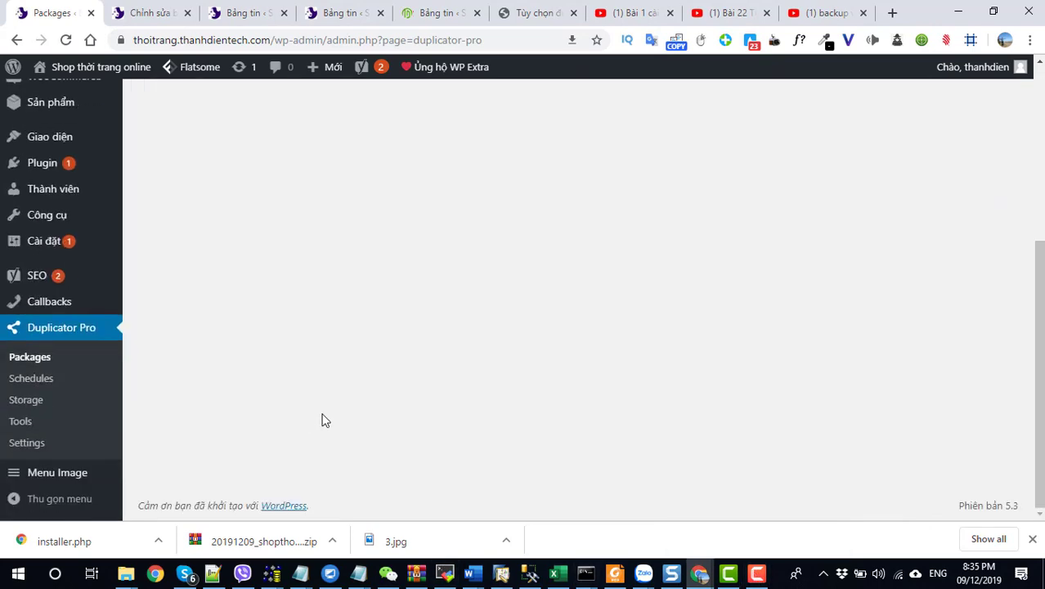
scroll(324, 419, up, 3)
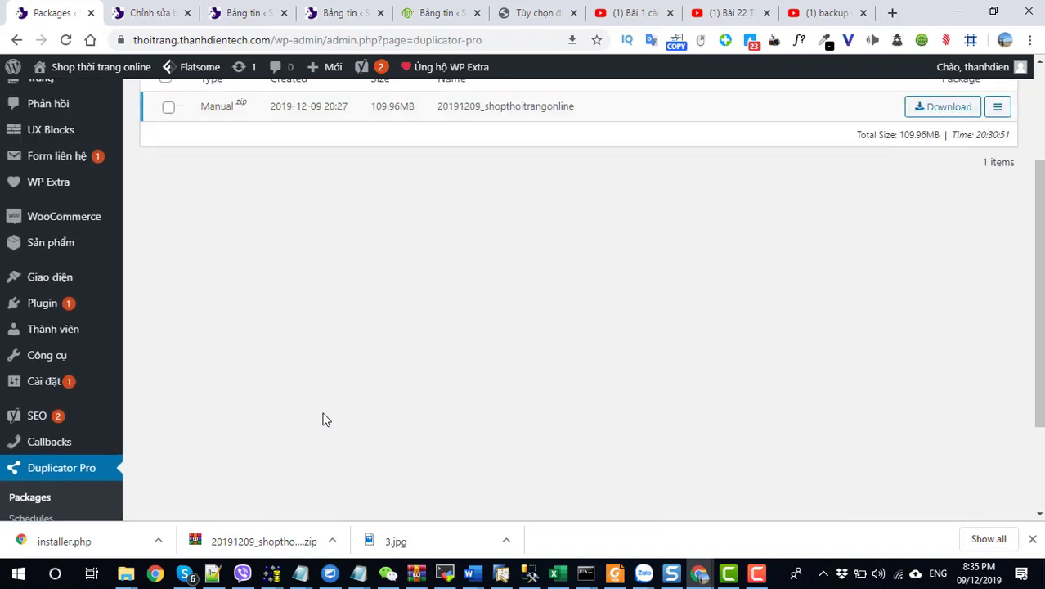
Step: Search the Add Plugins directory for 'itheme security'
mouse_move(62, 320)
click(151, 342)
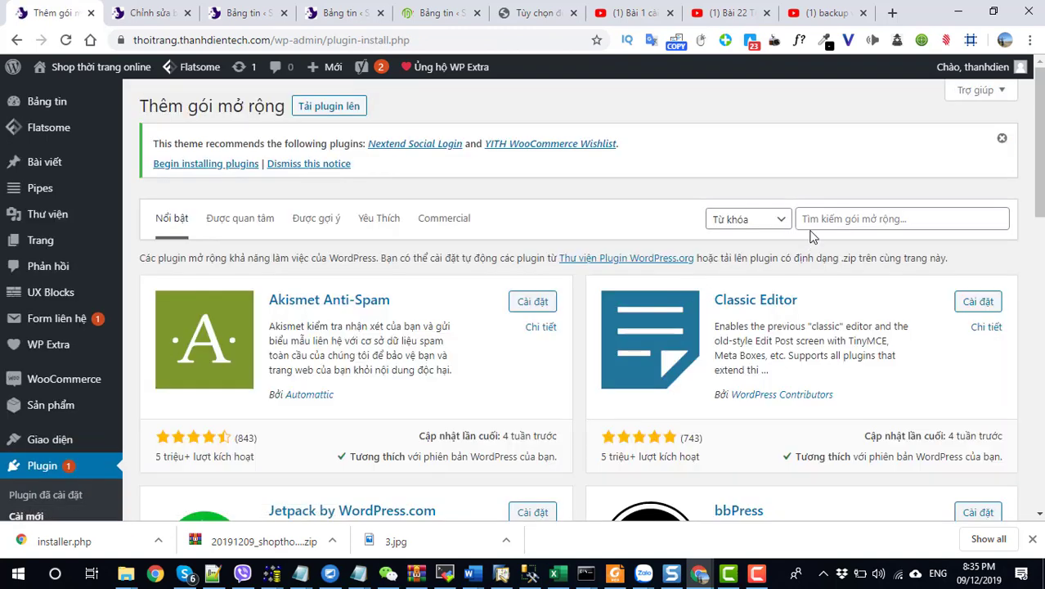
click(822, 218)
text(it)
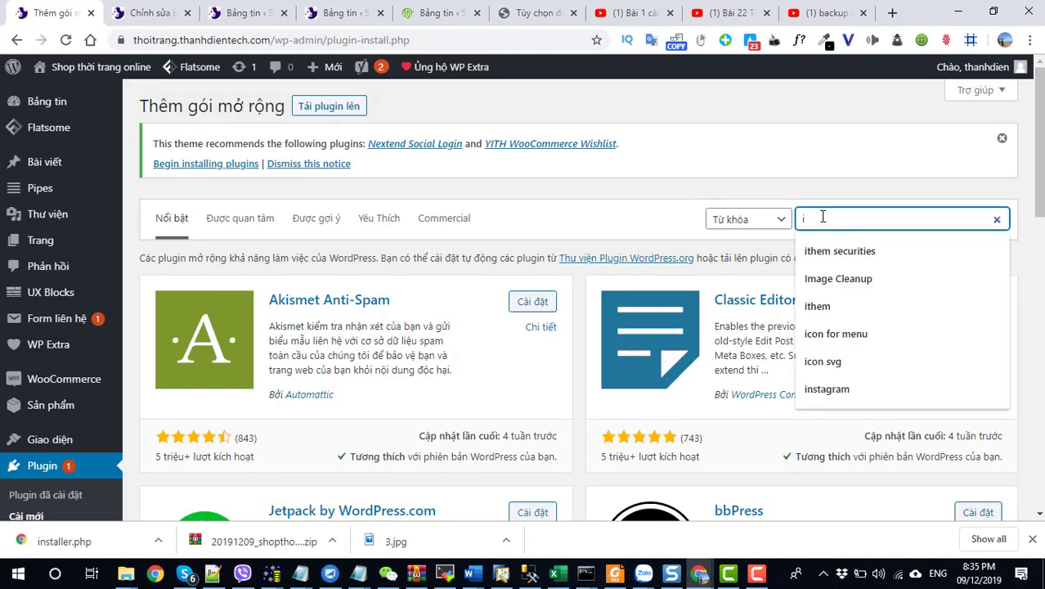
key(Down)
key(Down)
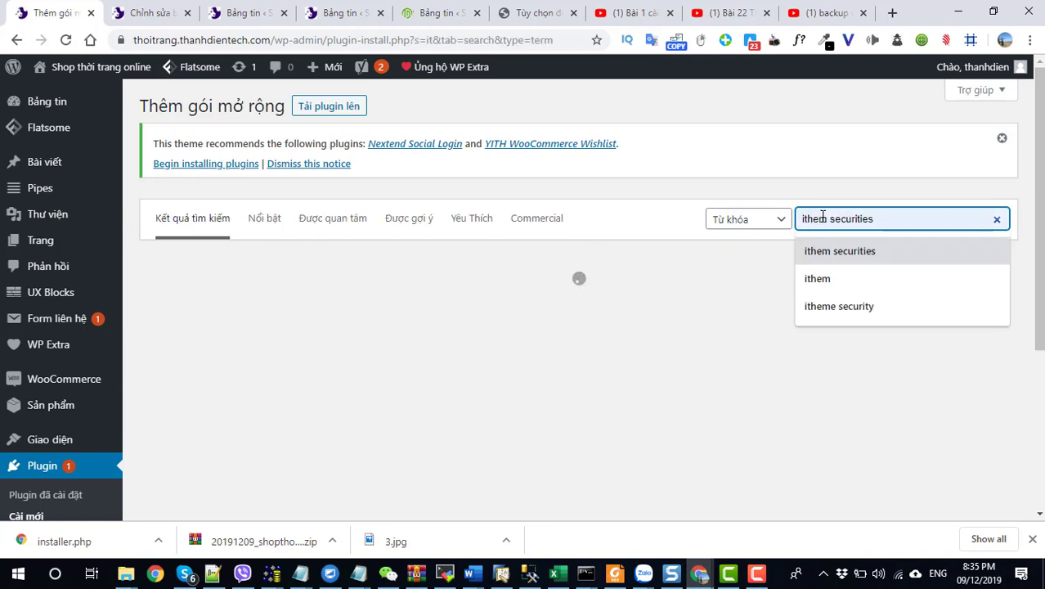
key(Down)
key(Down)
key(Return)
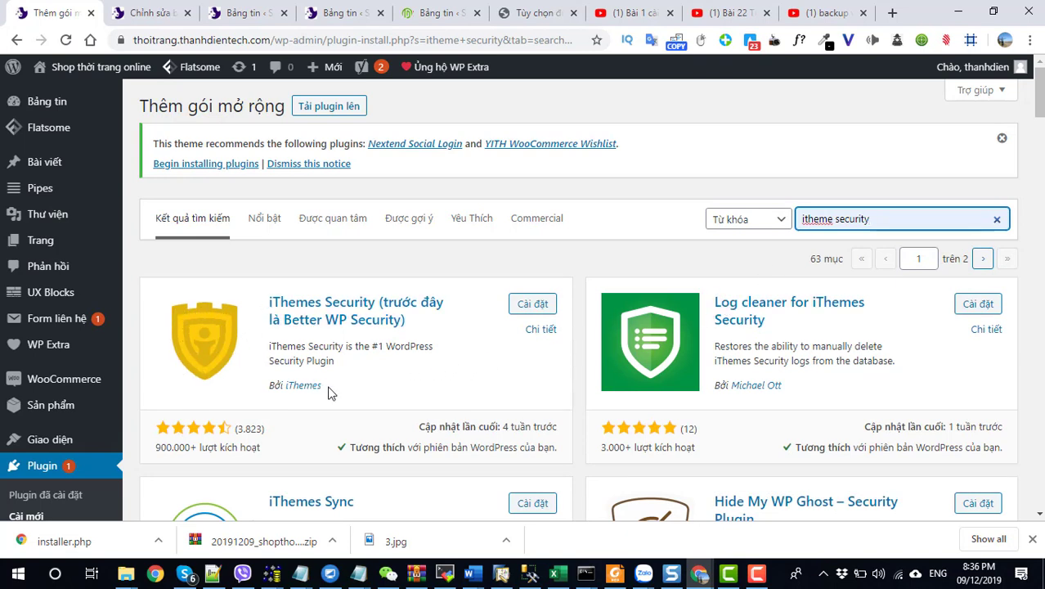
Step: Install iThemes Security from the search results
drag(337, 363, 275, 299)
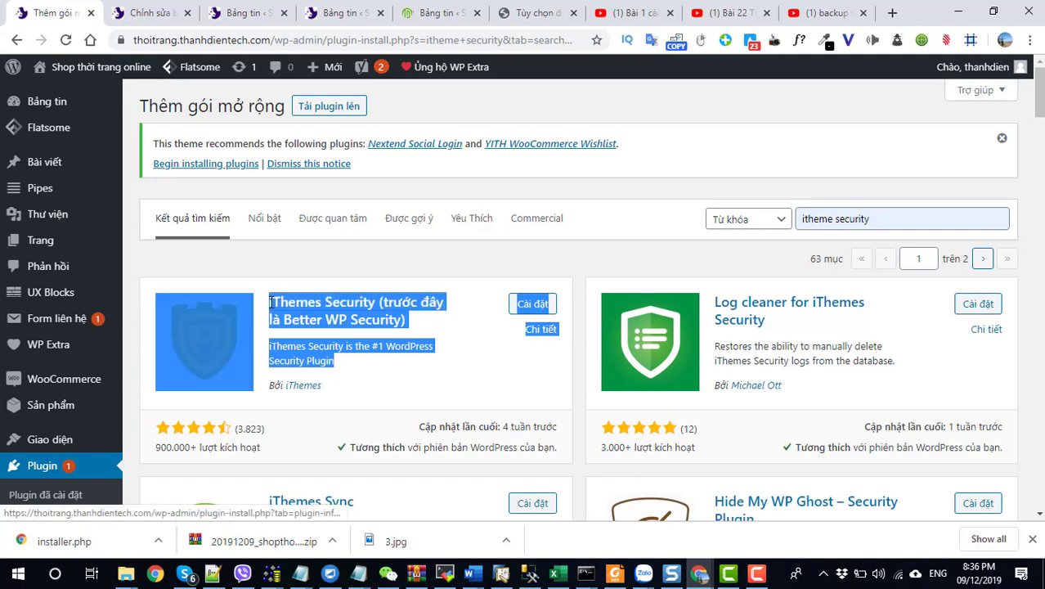
click(364, 278)
click(530, 305)
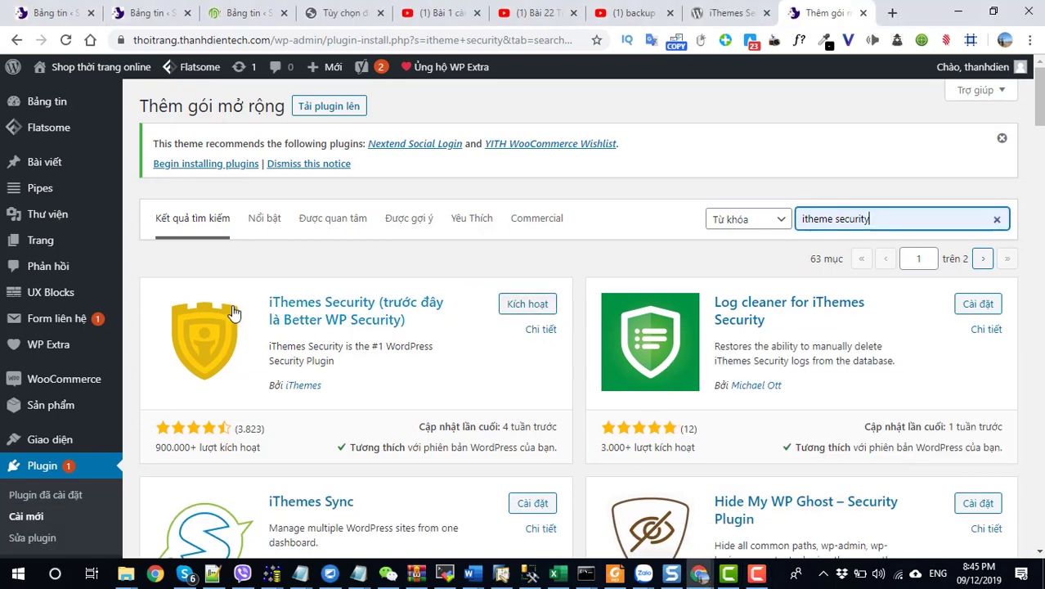
Step: Activate the newly installed iThemes Security plugin
scroll(385, 344, down, 3)
scroll(390, 341, up, 3)
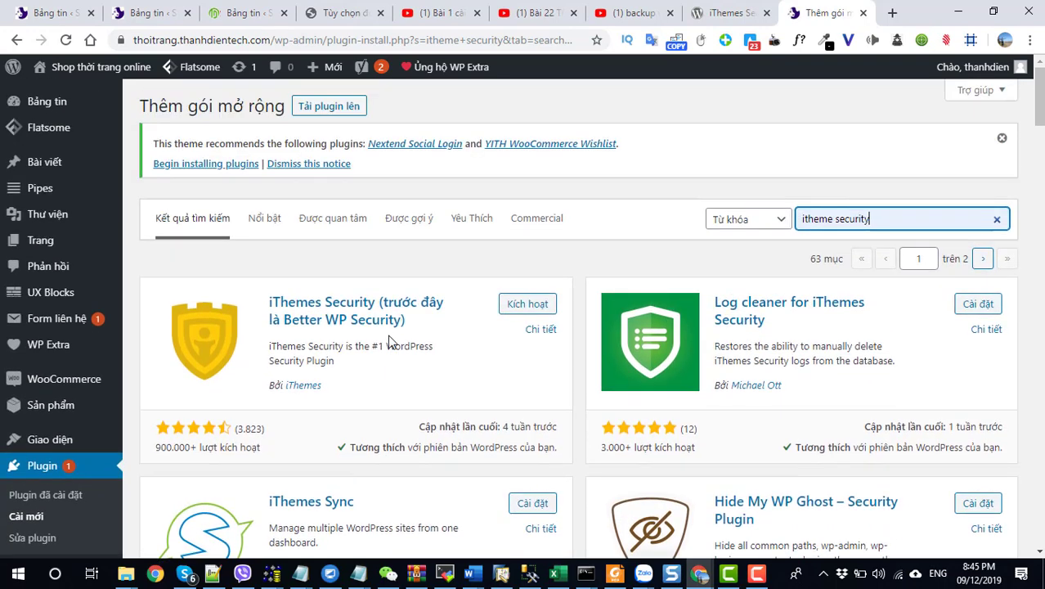
click(527, 305)
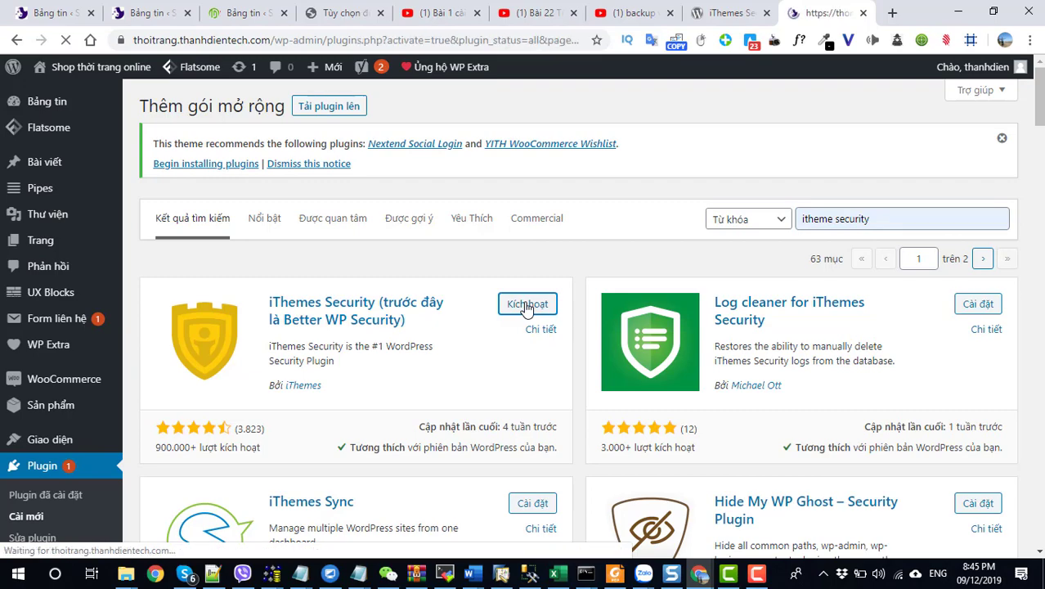
Step: Run Security Check's Secure Site, join Network Brute Force Protection, and close the check
scroll(304, 379, down, 15)
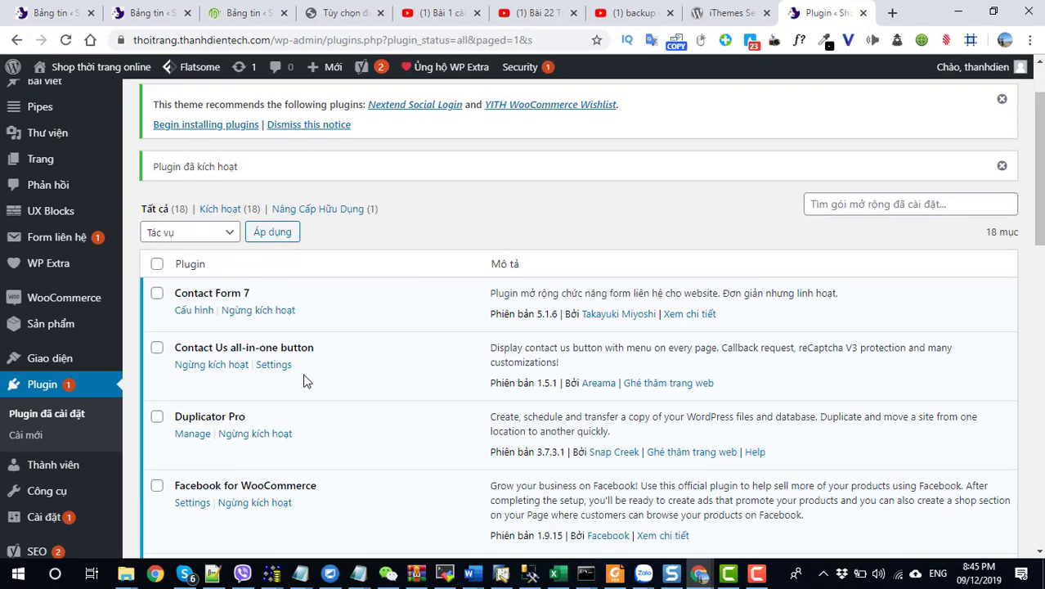
mouse_move(47, 467)
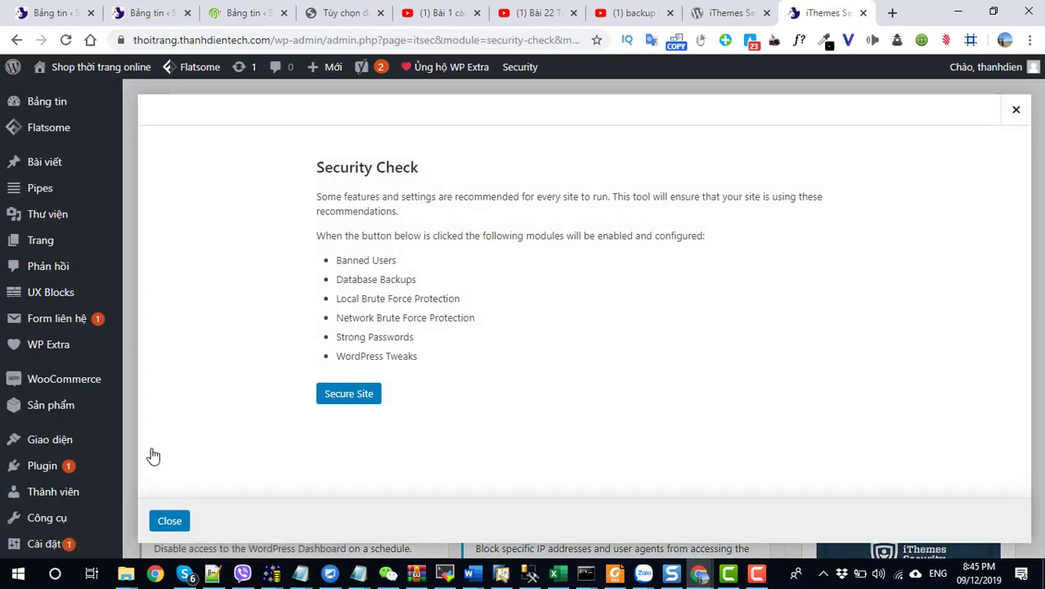
click(341, 399)
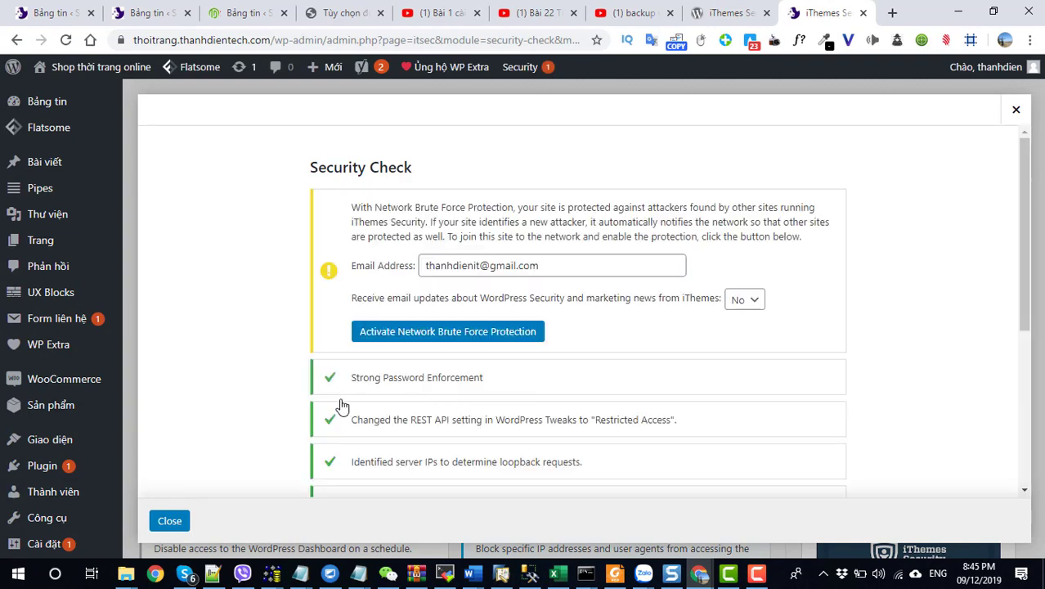
drag(550, 268, 404, 273)
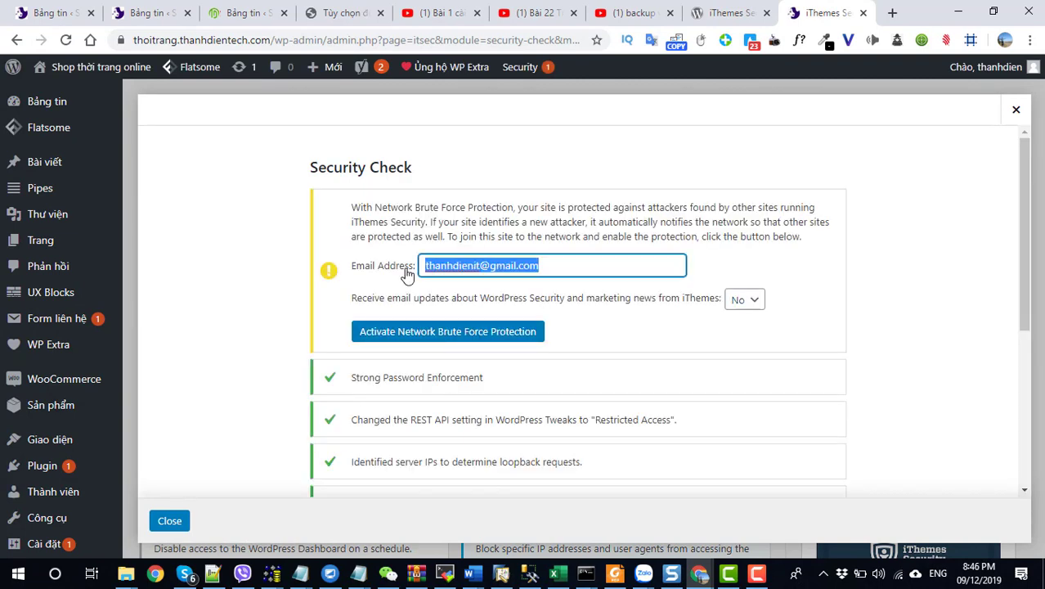
click(414, 337)
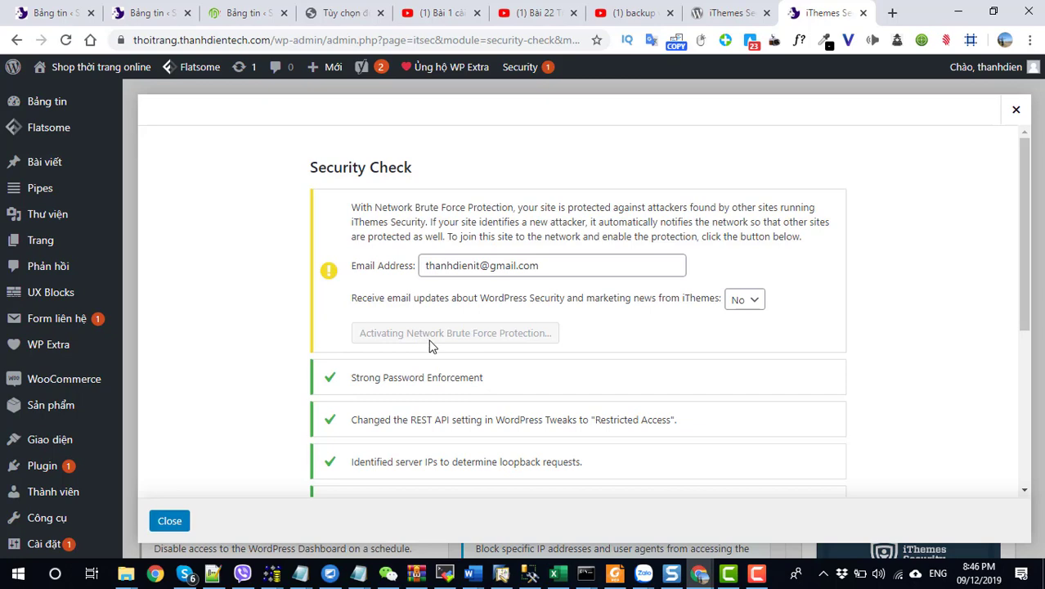
click(170, 522)
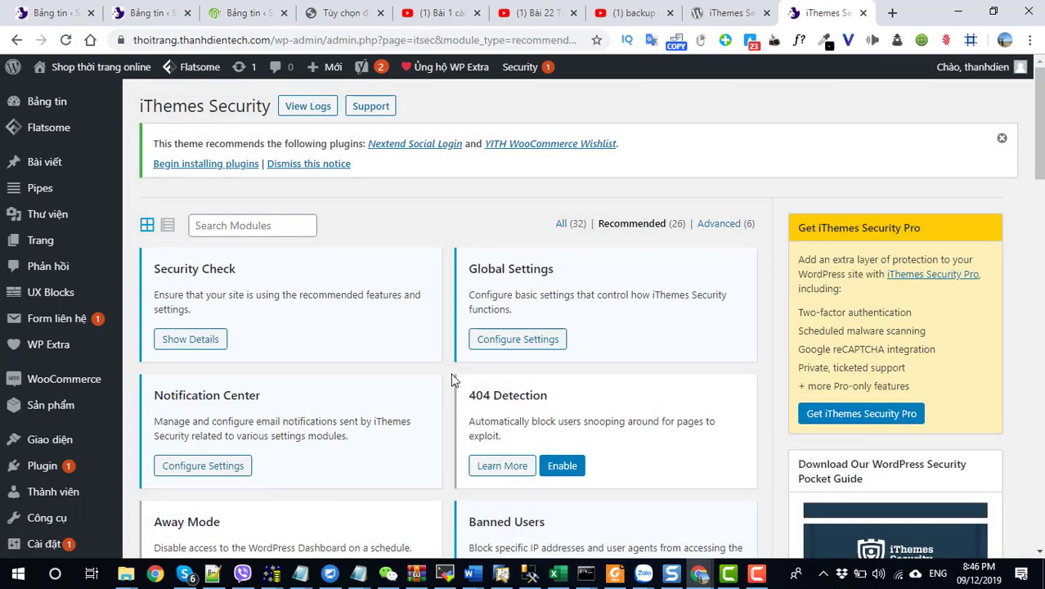
Step: Get and reset the Network Brute Force API key, then save its settings
mouse_move(523, 69)
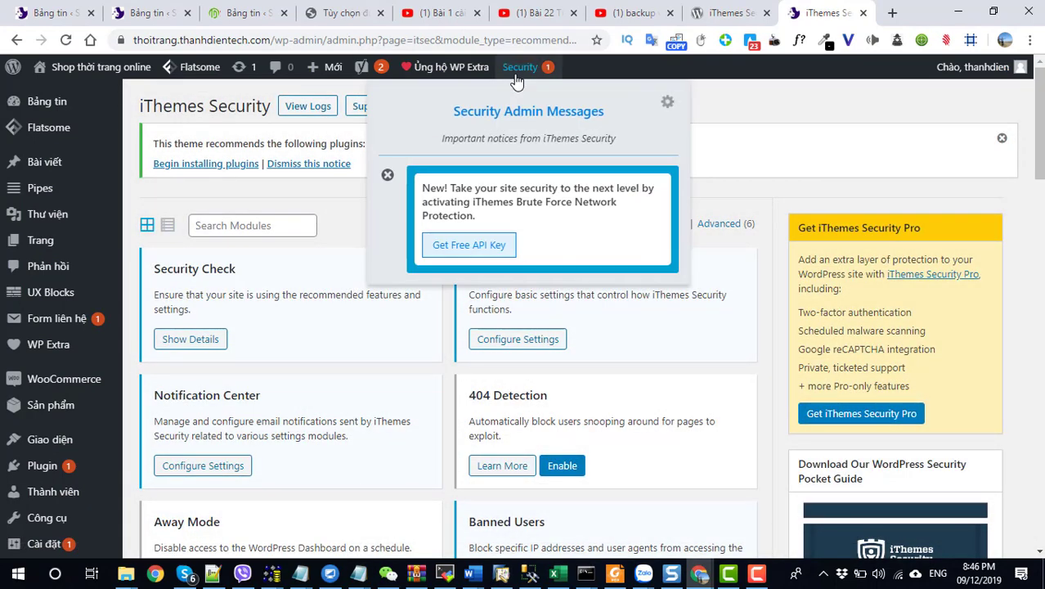
click(479, 247)
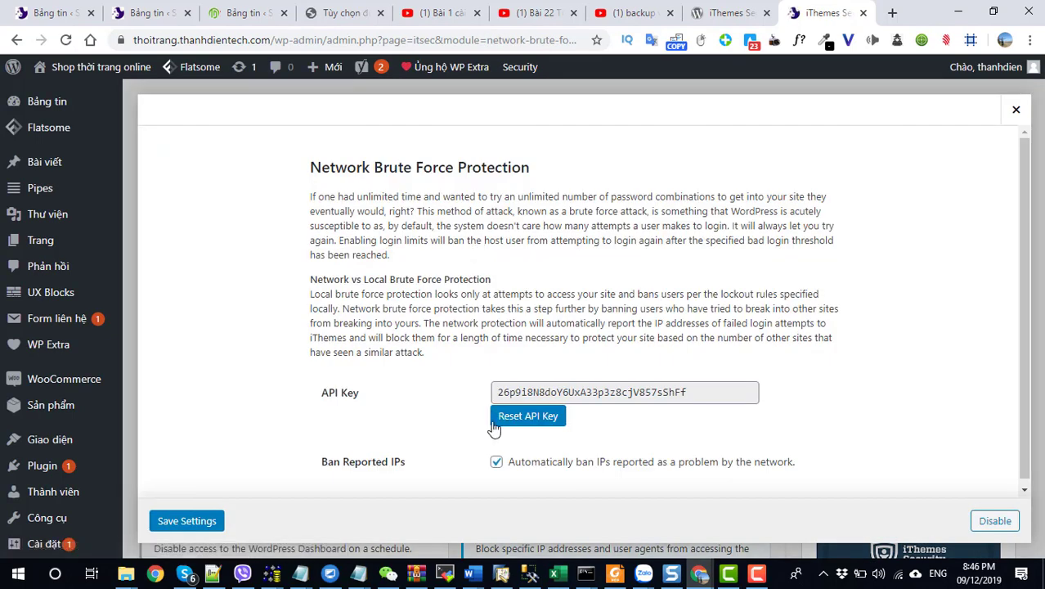
click(513, 419)
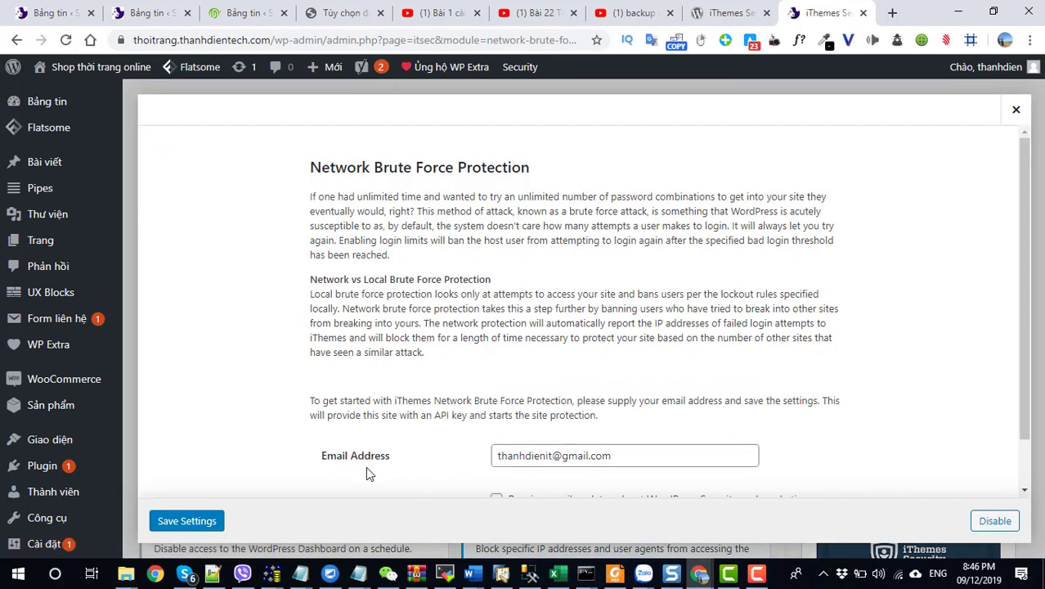
click(205, 522)
Step: Enable 404 Detection, Away Mode, File Change Detection, SSL and System Tweaks
scroll(450, 472, down, 1)
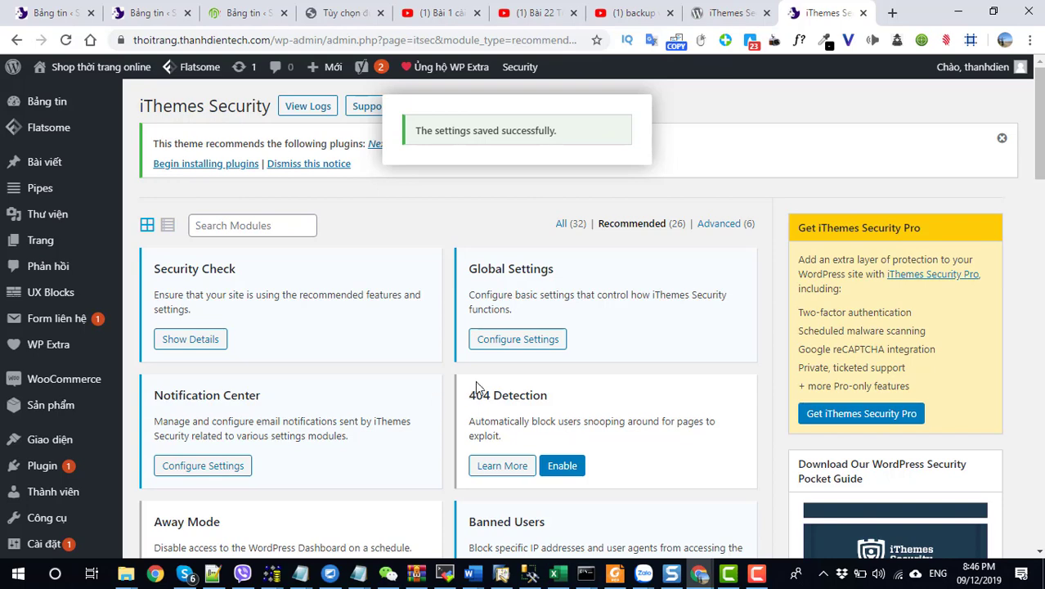
scroll(477, 386, down, 2)
click(559, 315)
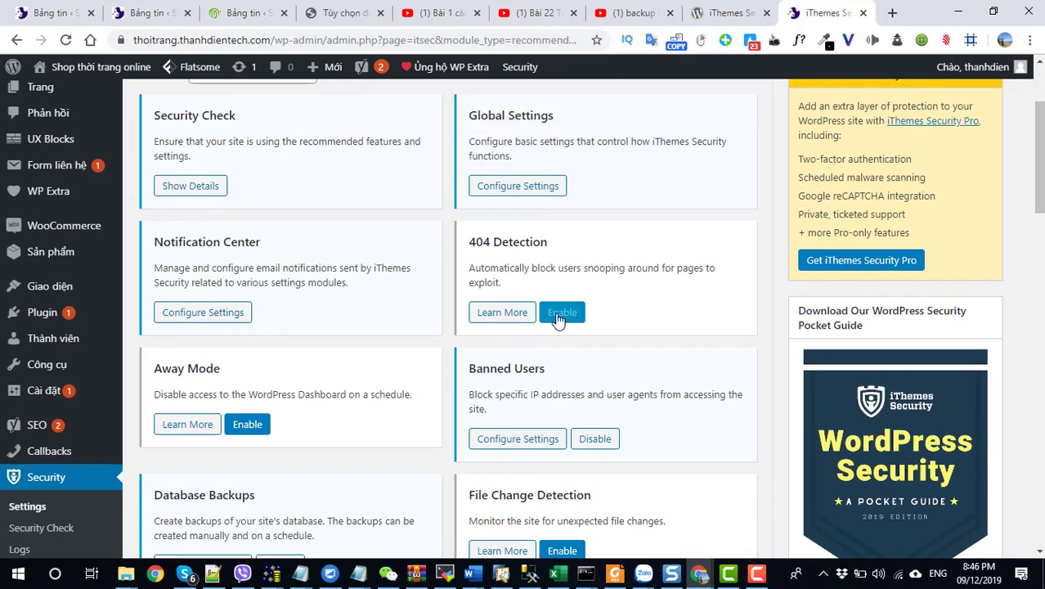
click(251, 425)
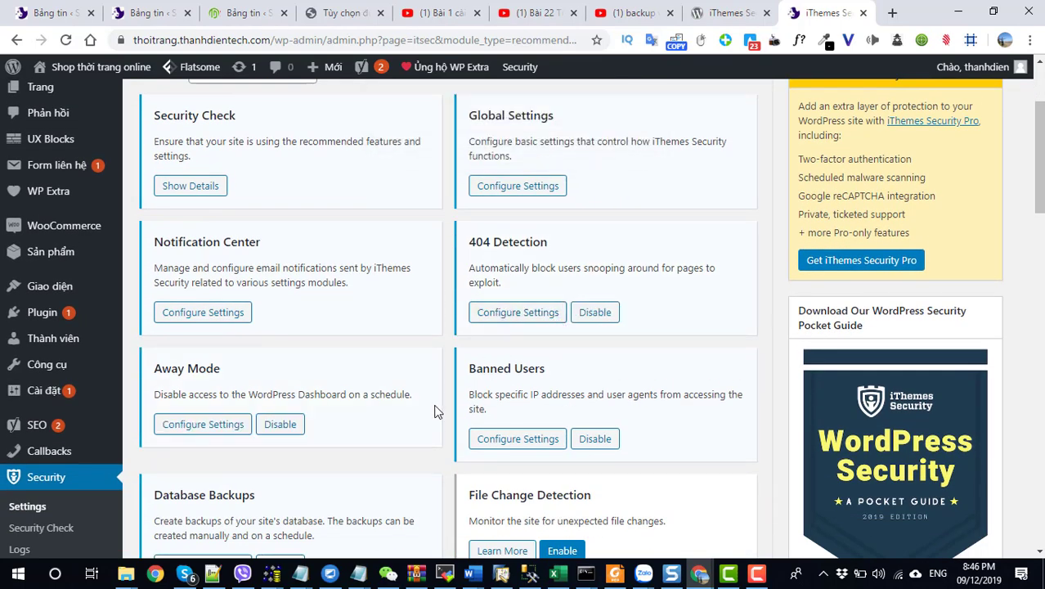
scroll(434, 412, down, 2)
click(560, 398)
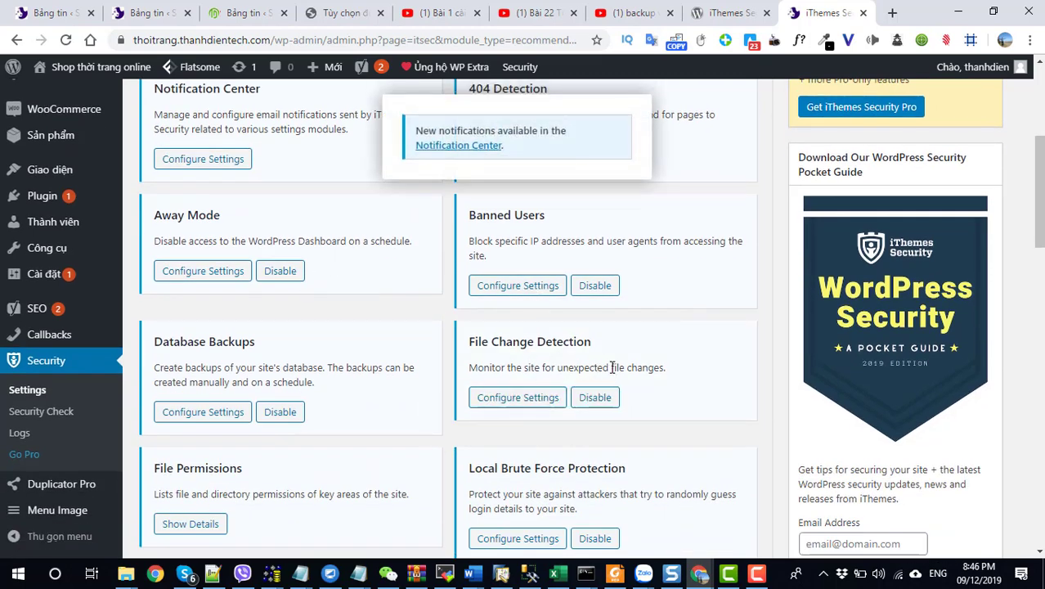
scroll(612, 368, down, 4)
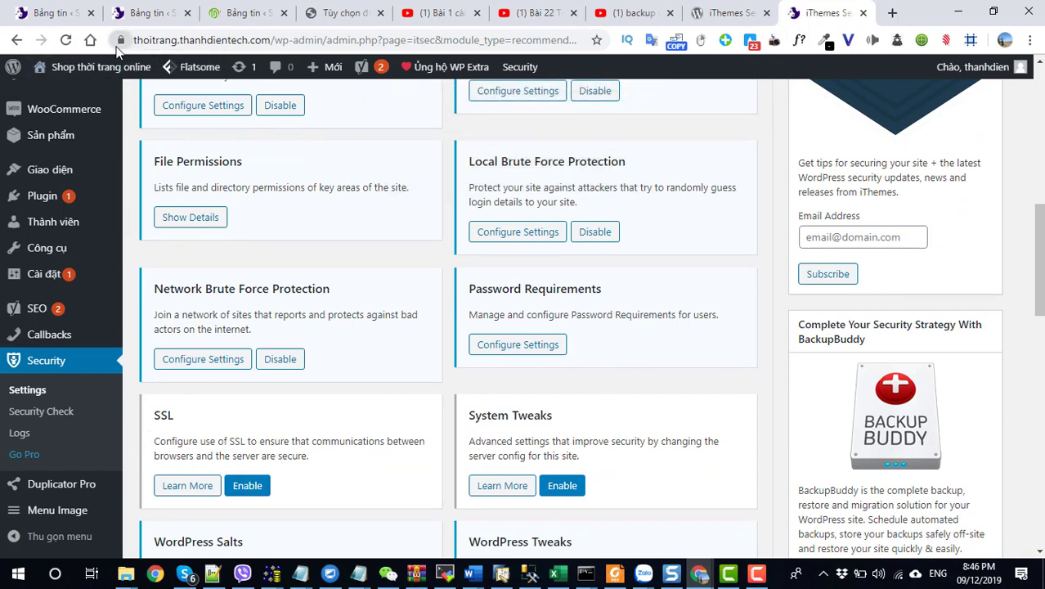
click(245, 486)
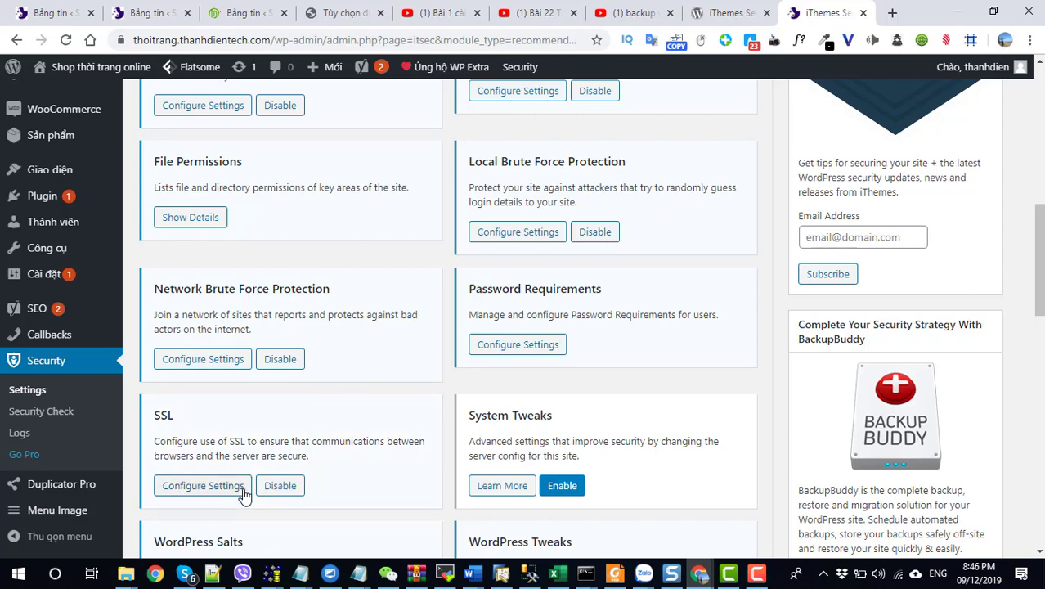
scroll(547, 458, down, 1)
click(561, 413)
scroll(561, 417, down, 5)
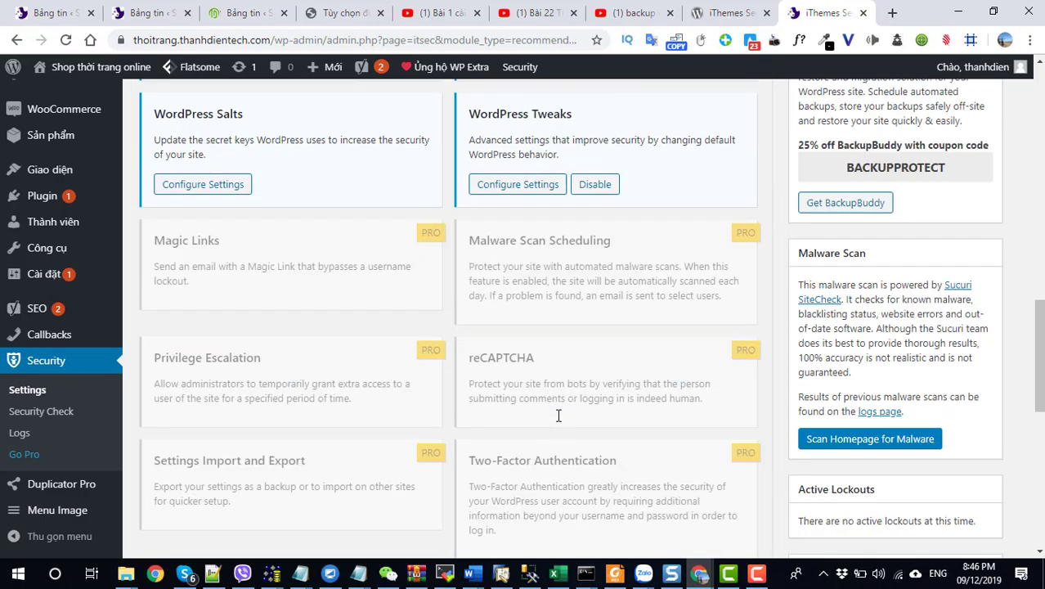
scroll(557, 420, up, 10)
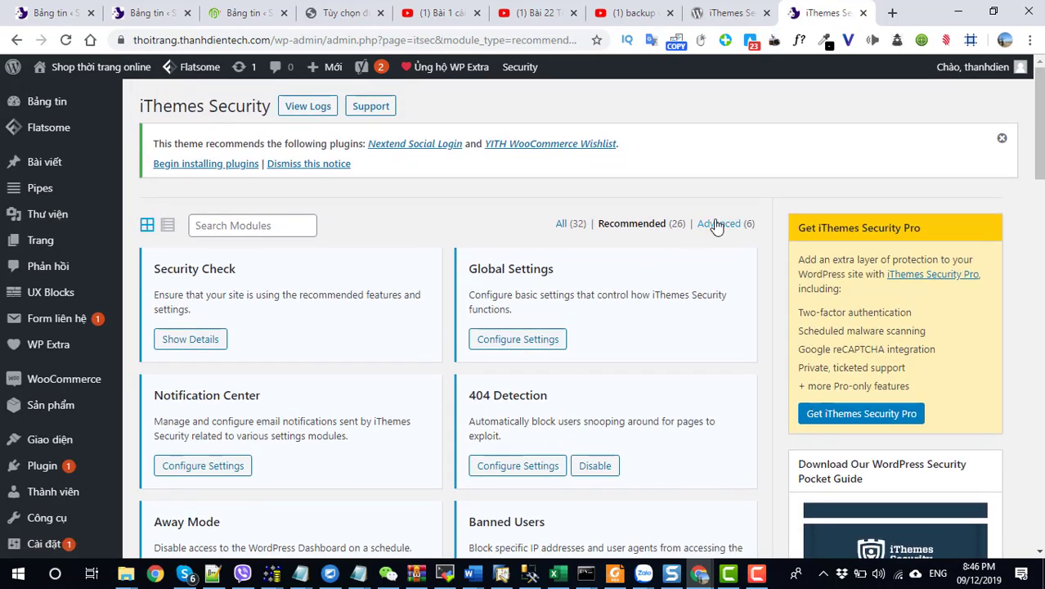
Step: Filter to the Advanced modules and open the Admin User settings
click(718, 227)
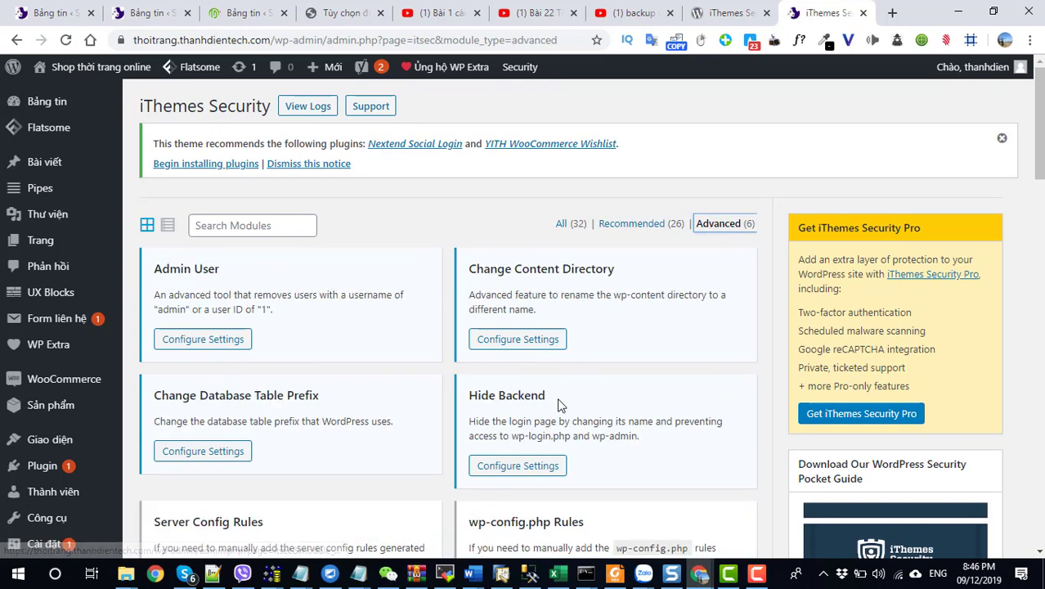
scroll(557, 403, down, 1)
scroll(556, 399, up, 1)
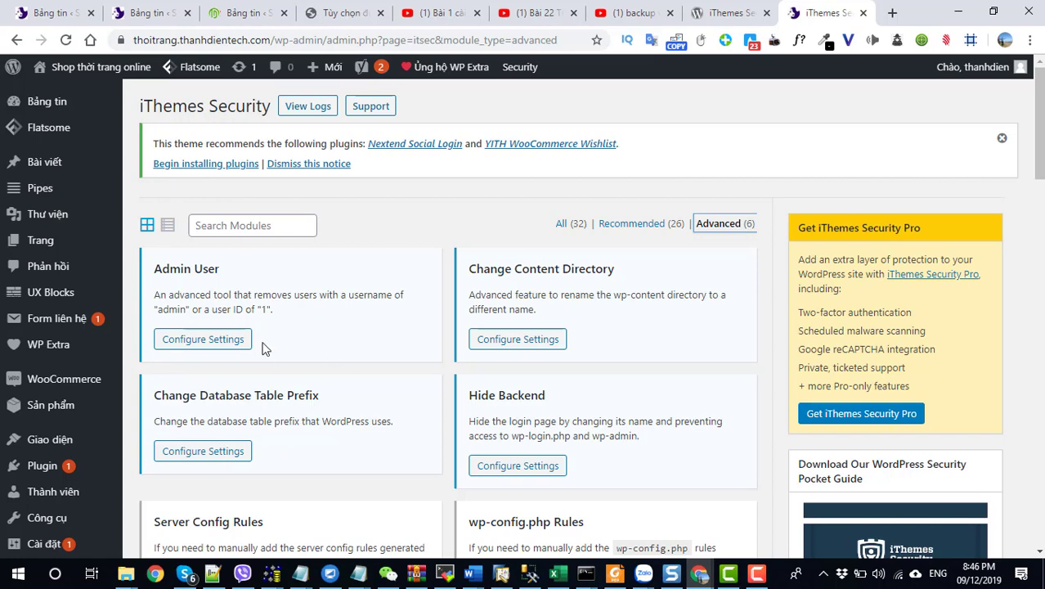
click(221, 339)
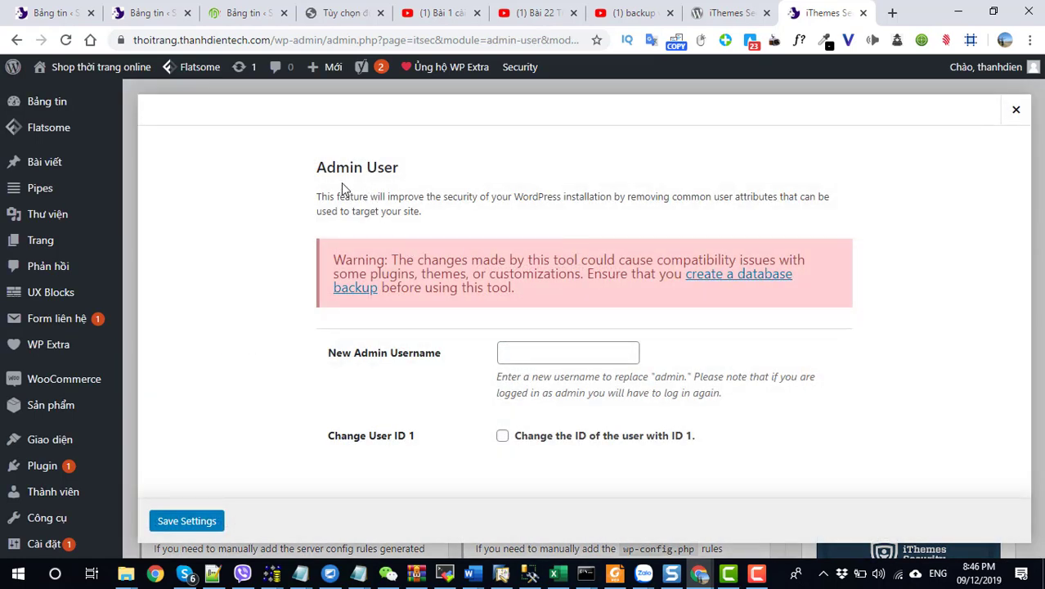
Step: Enter a new admin username, enable changing the ID of user 1, and save
triple_click(358, 171)
click(534, 356)
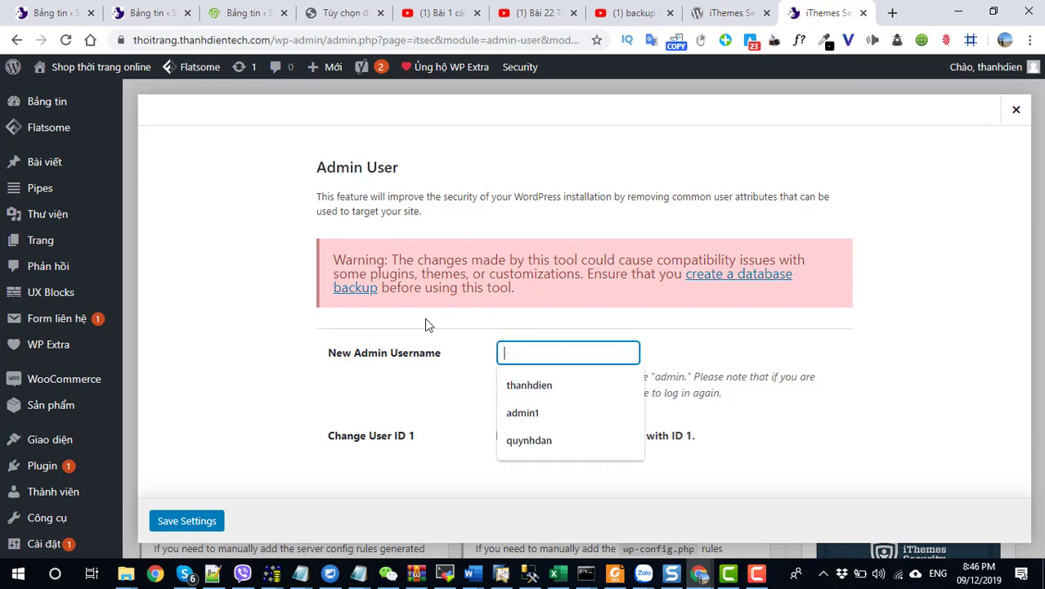
click(200, 357)
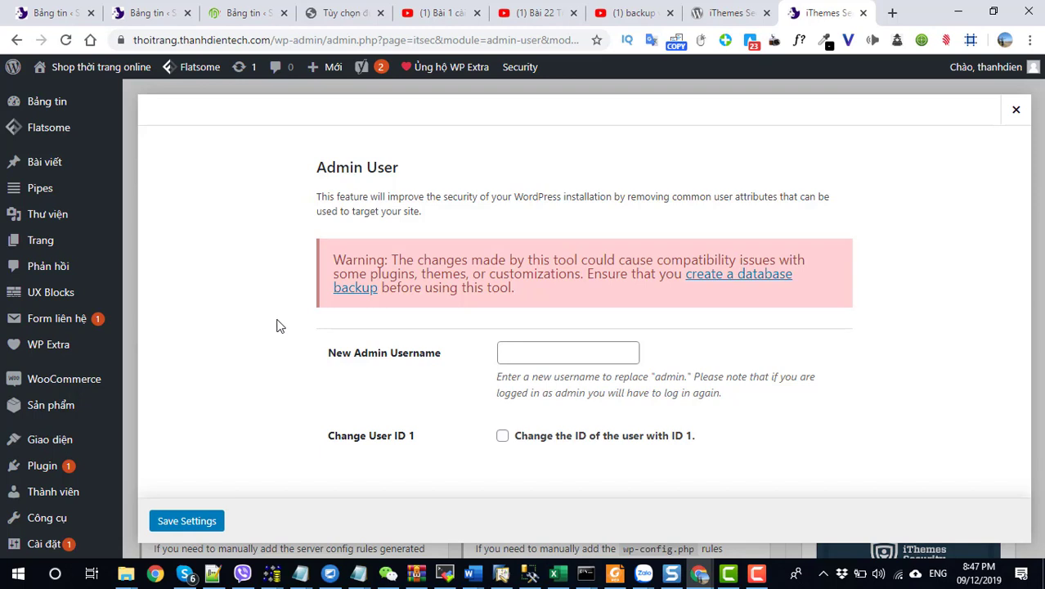
click(534, 353)
text(t)
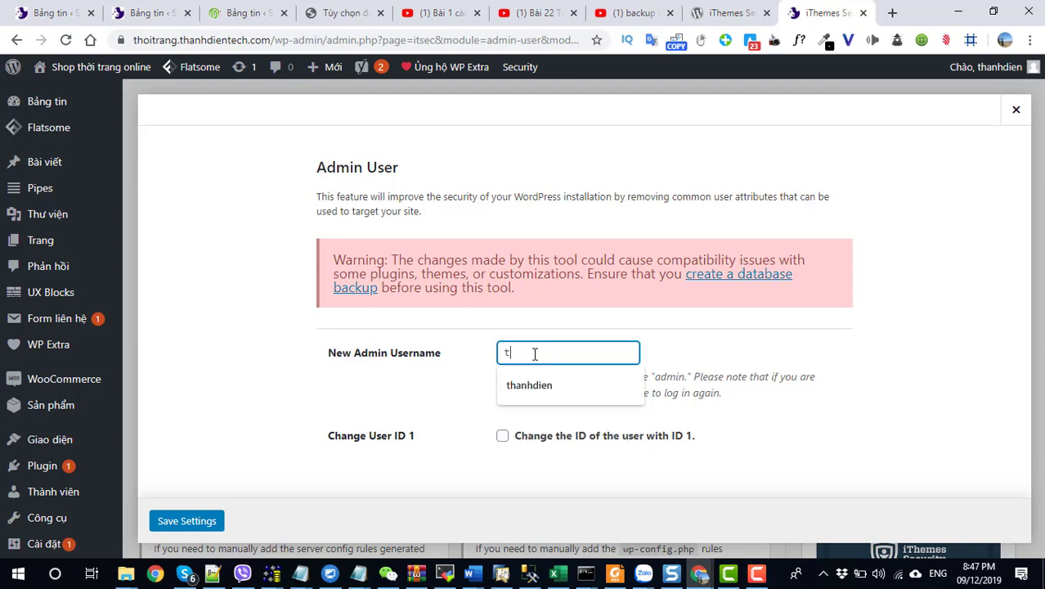
key(BackSpace)
text(admin)
key(BackSpace)
key(BackSpace)
text(inthoitrang)
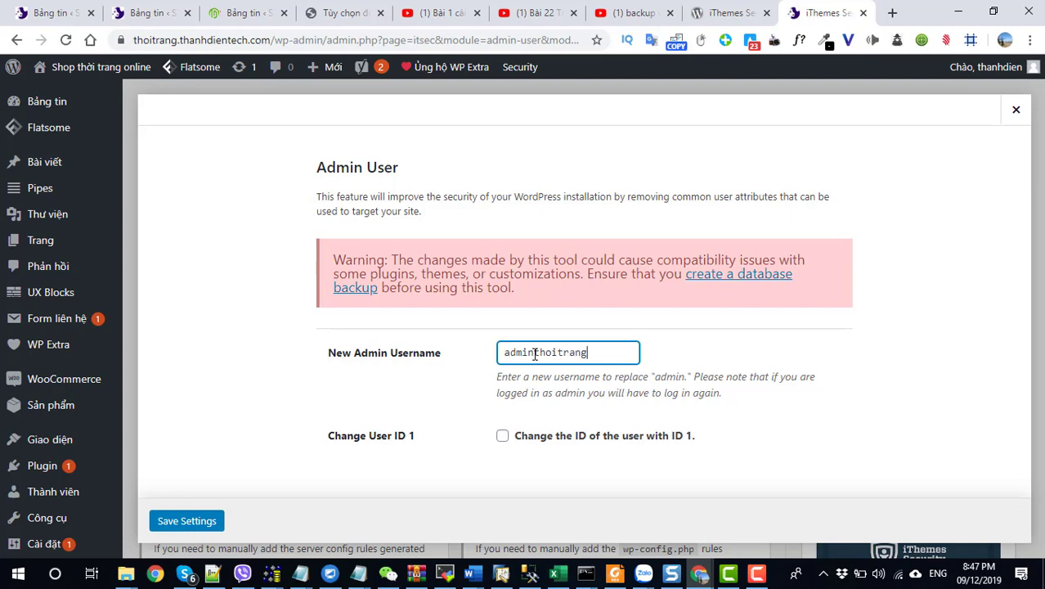
click(502, 436)
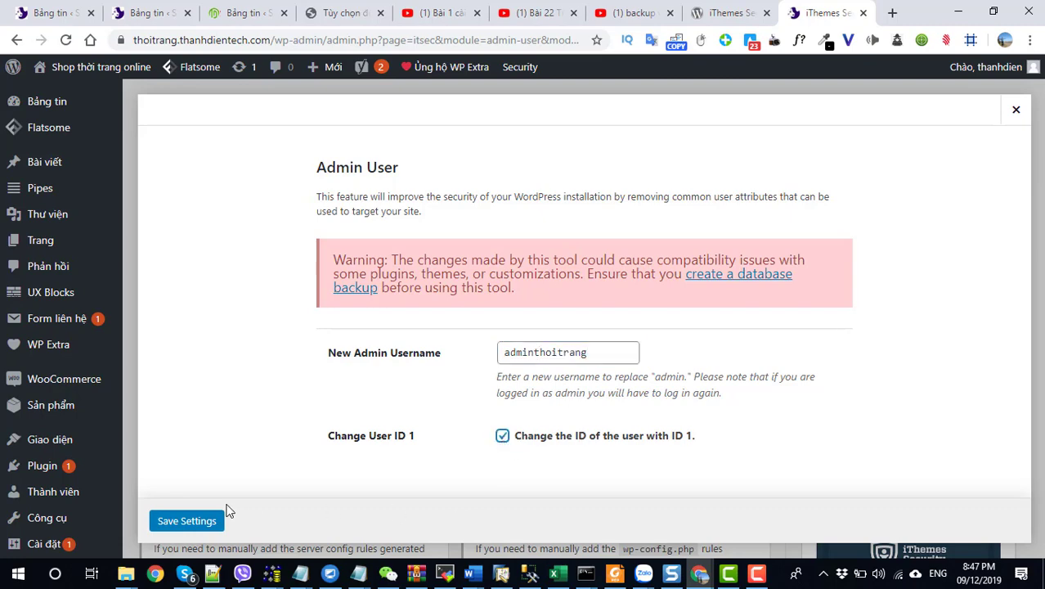
click(188, 521)
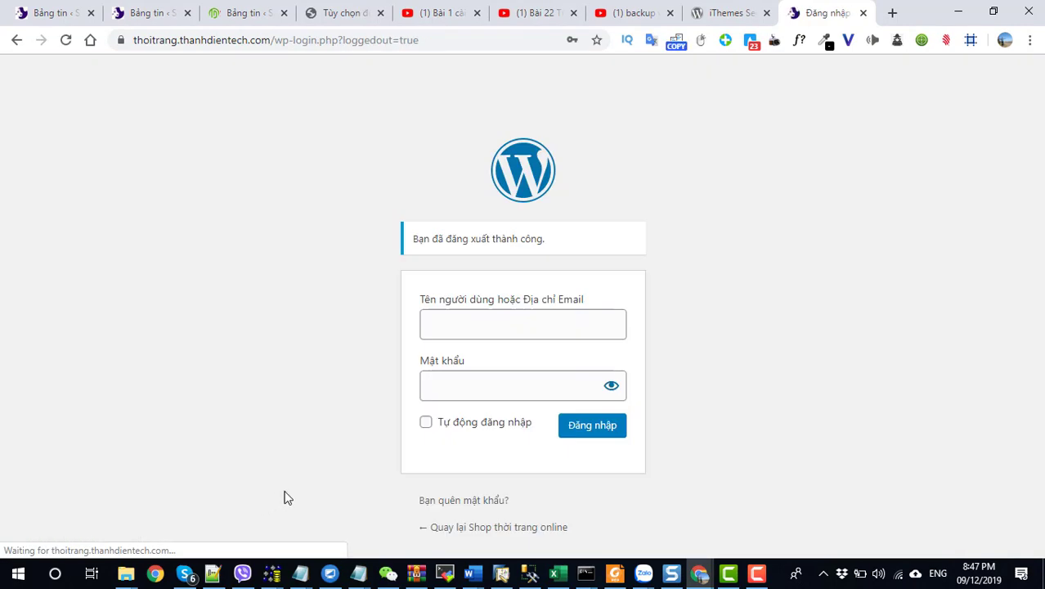
Step: Log back in and show the Advanced modules in iThemes Security settings
click(592, 440)
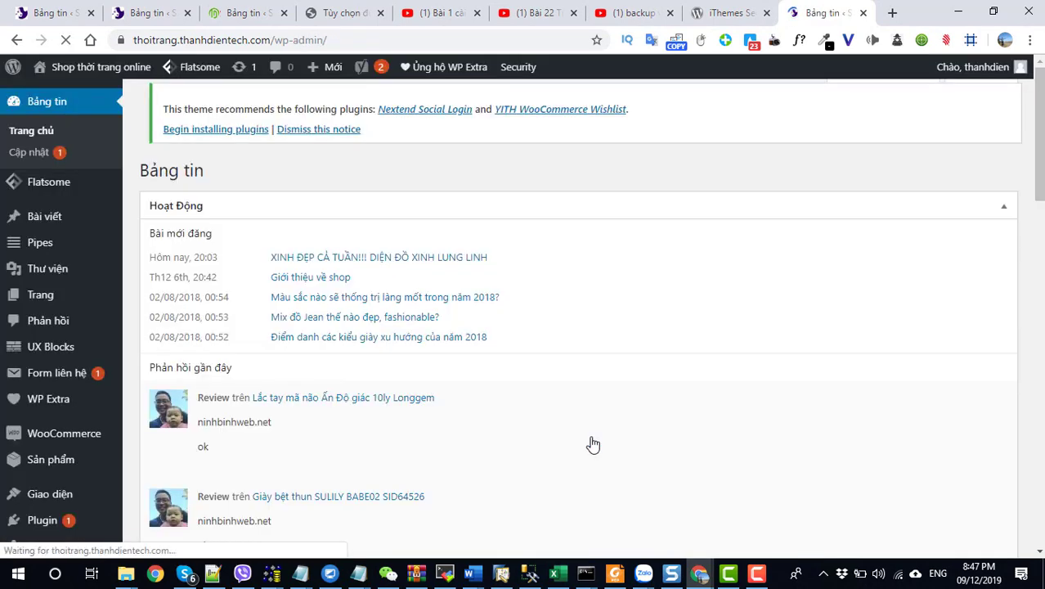
scroll(43, 439, down, 2)
scroll(49, 454, down, 1)
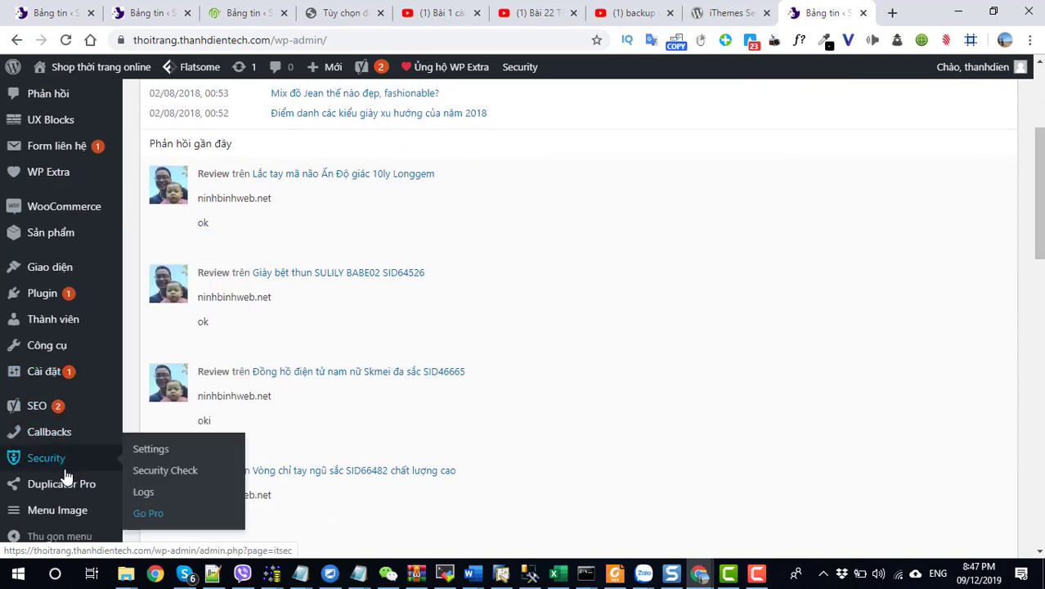
mouse_move(51, 466)
click(136, 456)
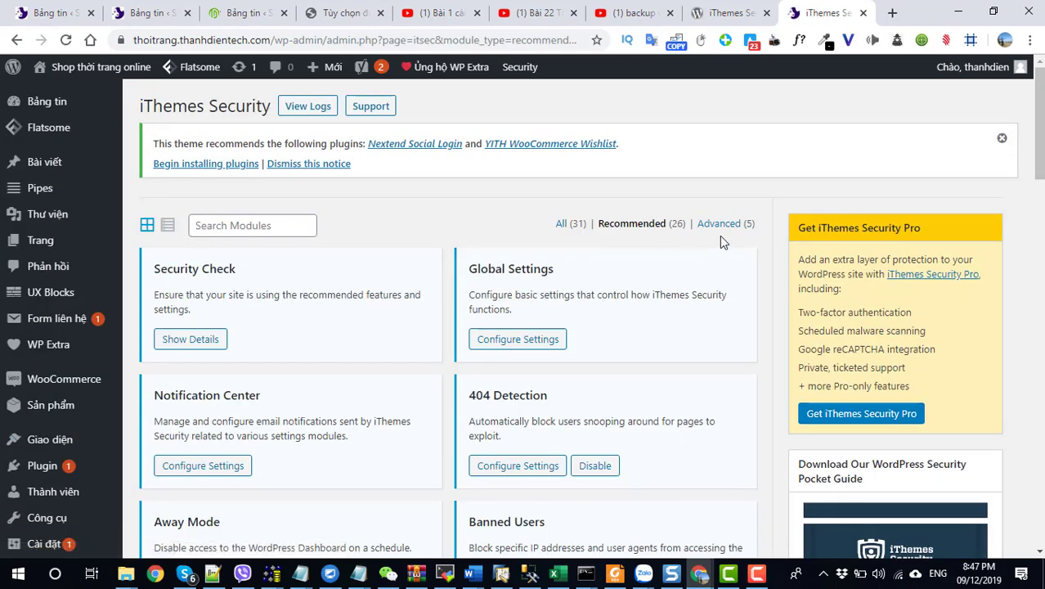
click(719, 225)
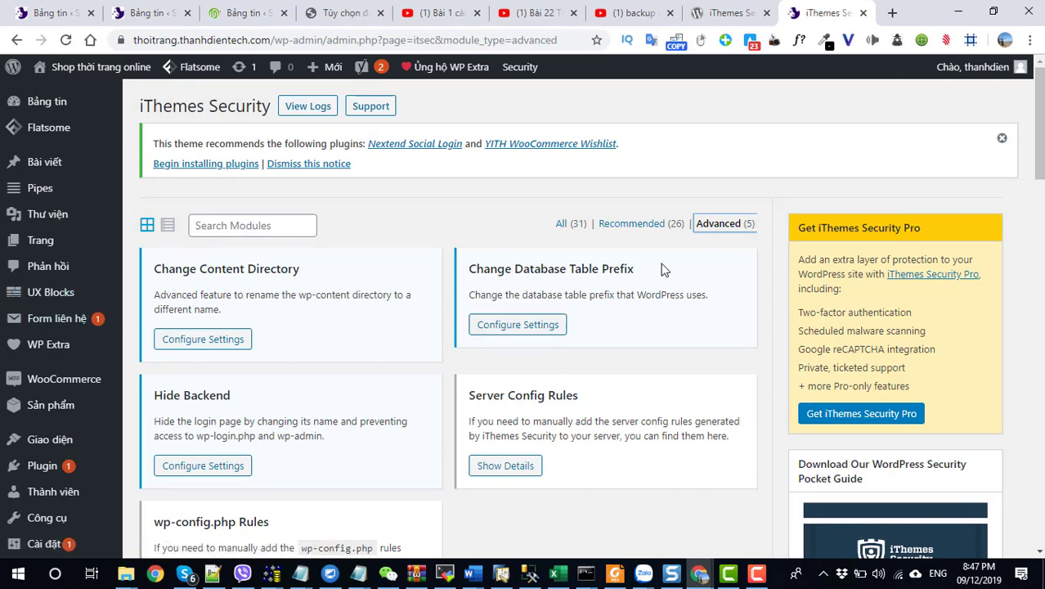
Step: Change the database table prefix from bz_ to d6jln_ and save
click(517, 324)
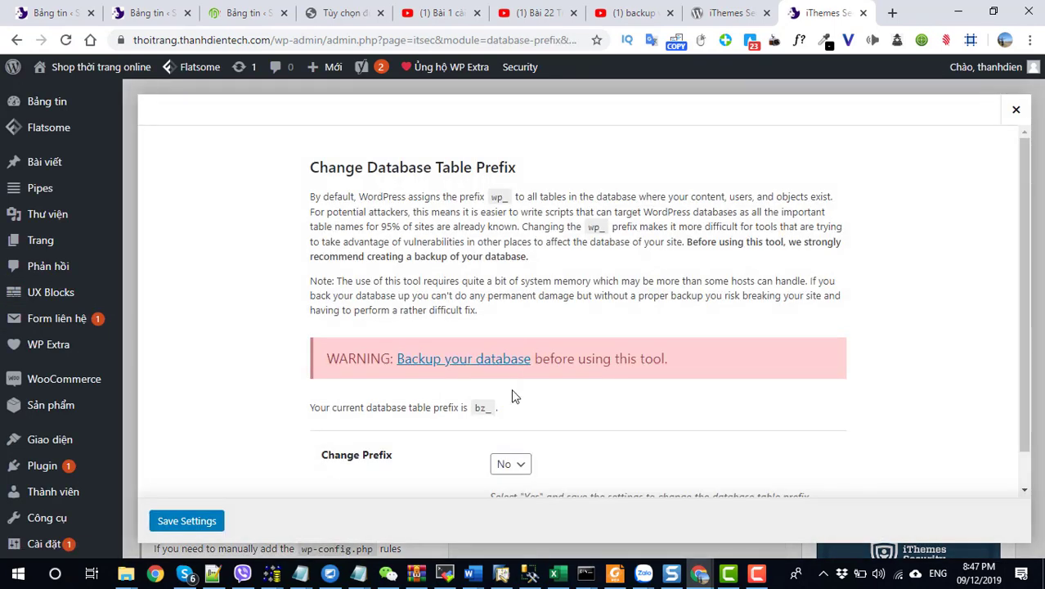
scroll(517, 477, down, 1)
click(510, 427)
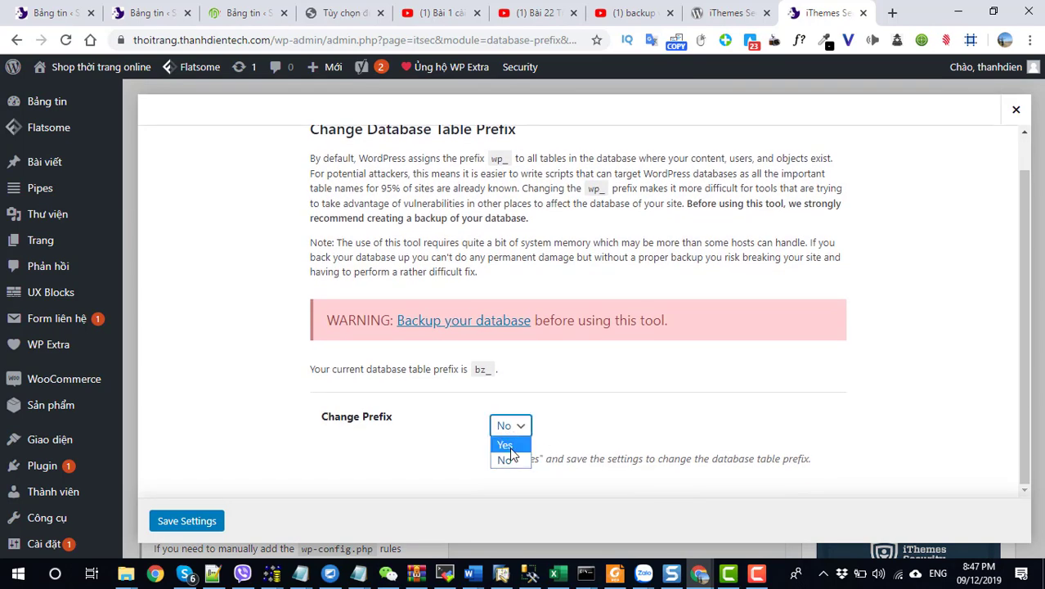
click(502, 456)
click(164, 523)
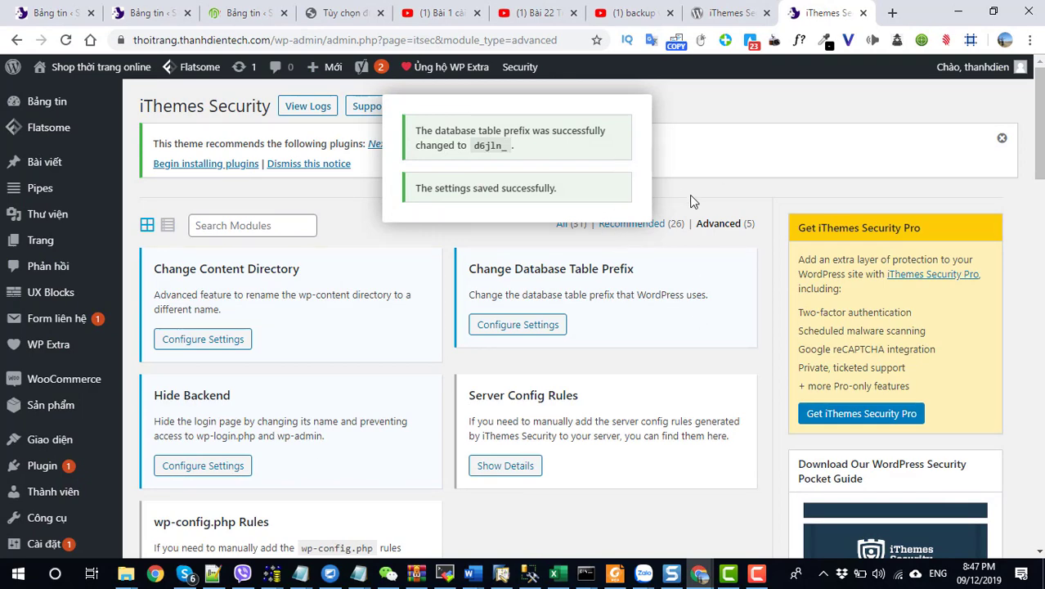
Step: Open Database Backups via a 'bac' search, back up the full database, retain 30 backups
scroll(635, 333, down, 1)
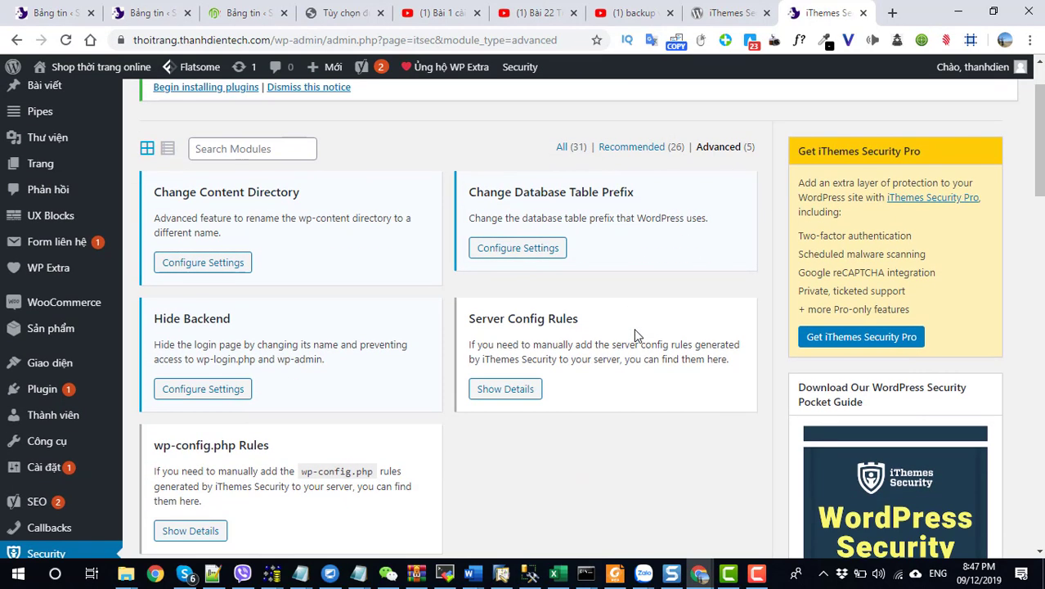
scroll(606, 327, down, 2)
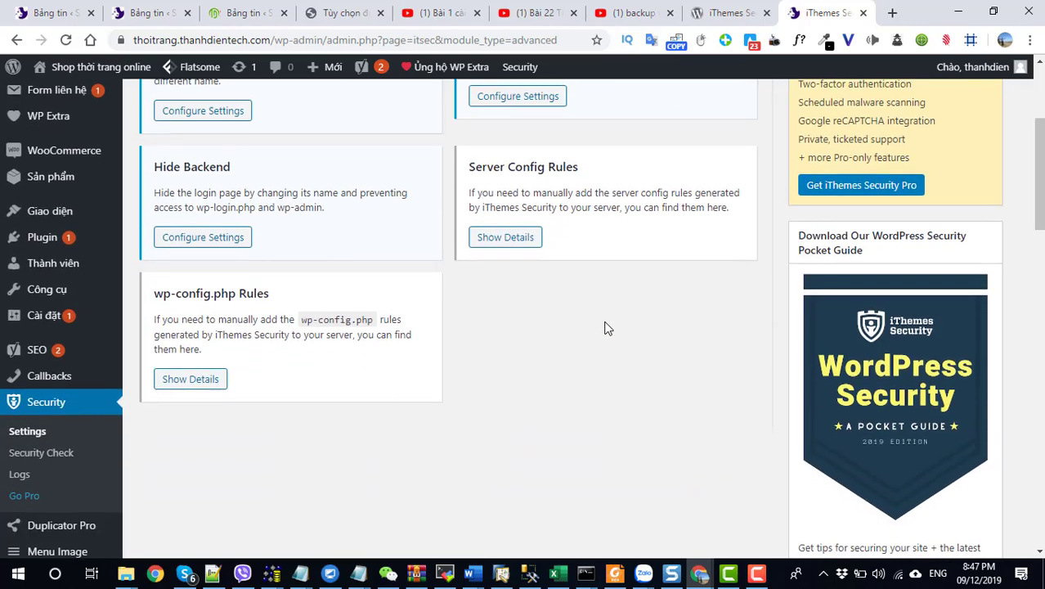
scroll(606, 327, up, 2)
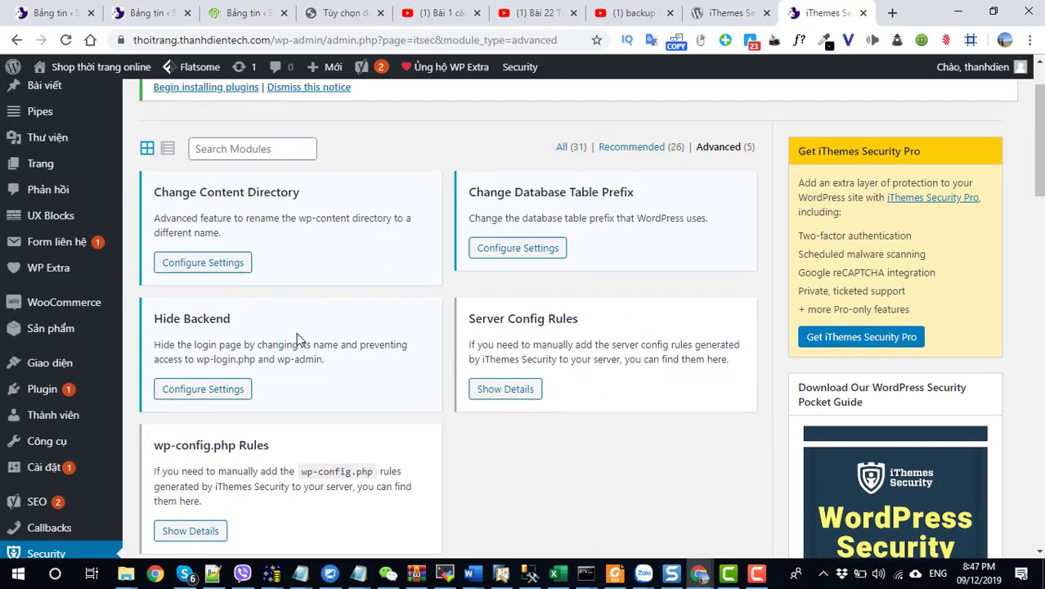
click(261, 150)
text(b)
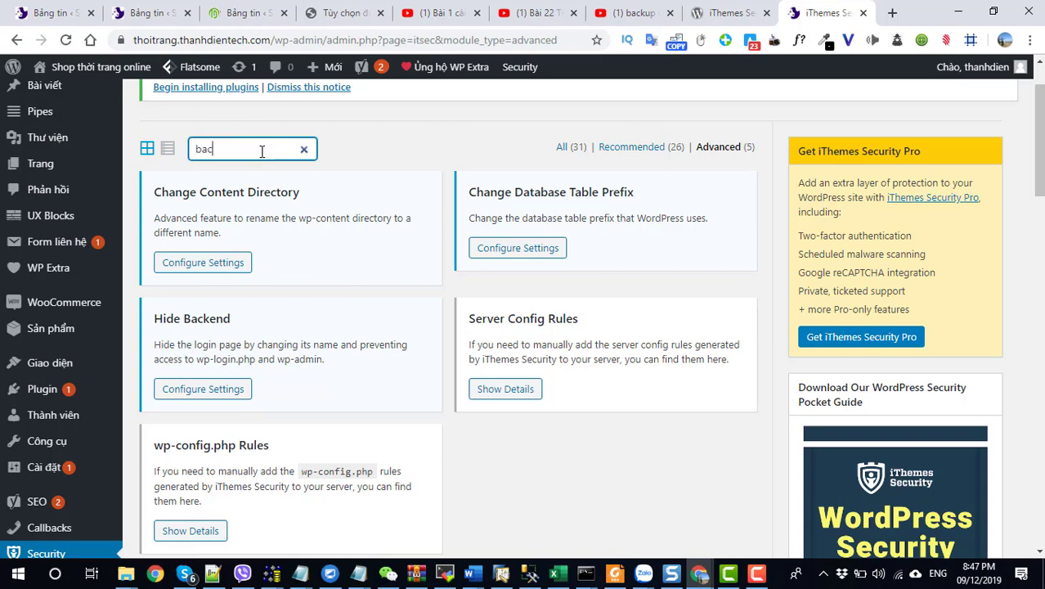
text(ac)
key(Return)
scroll(434, 306, up, 2)
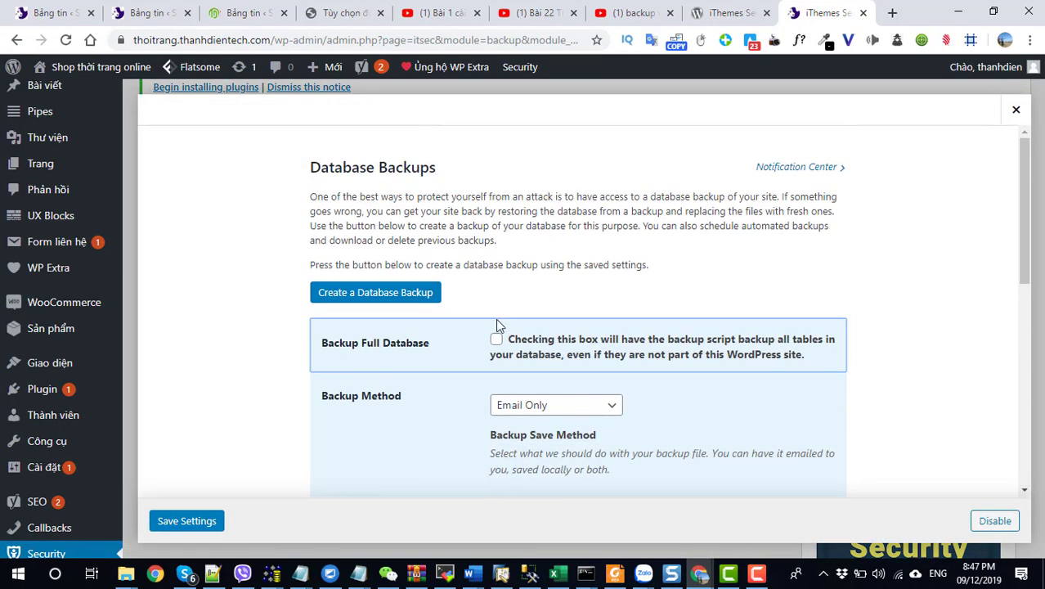
click(496, 339)
scroll(502, 353, down, 2)
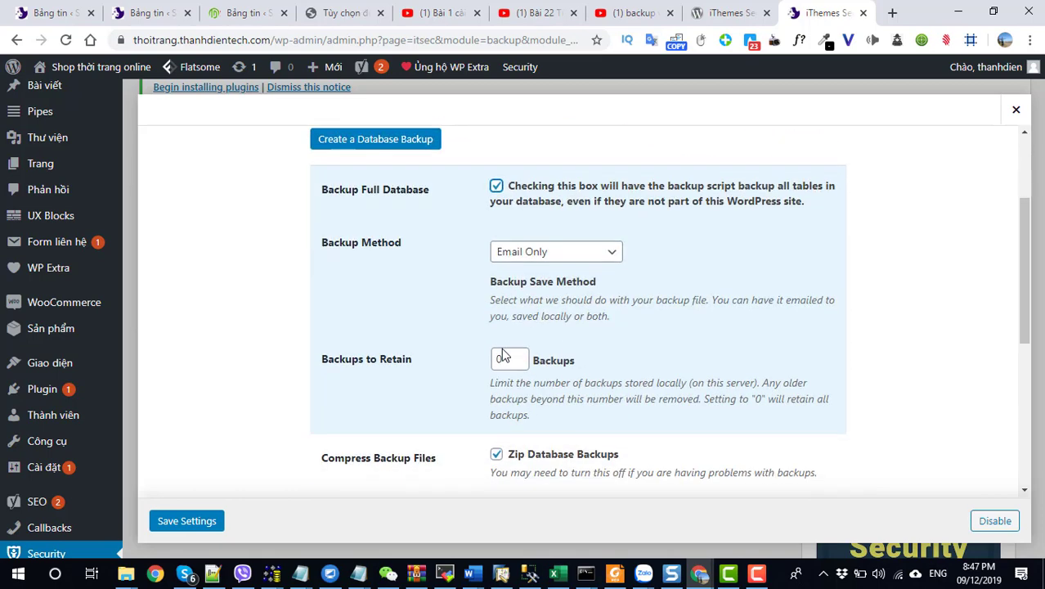
drag(506, 363, 470, 371)
text(30)
Step: Enable scheduled database backups with an interval of 1 day
scroll(667, 346, down, 2)
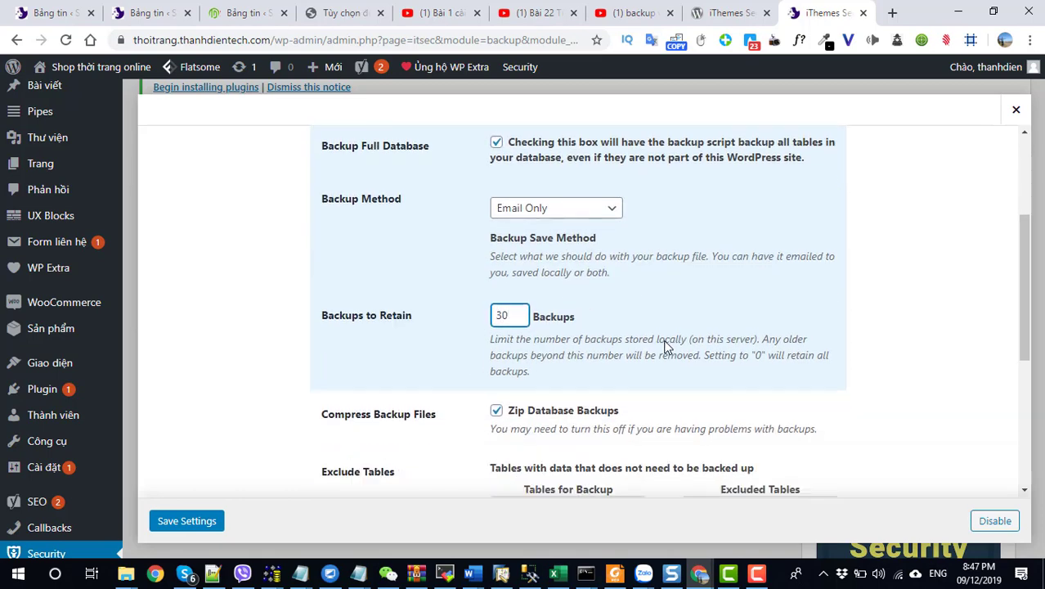
scroll(667, 347, down, 1)
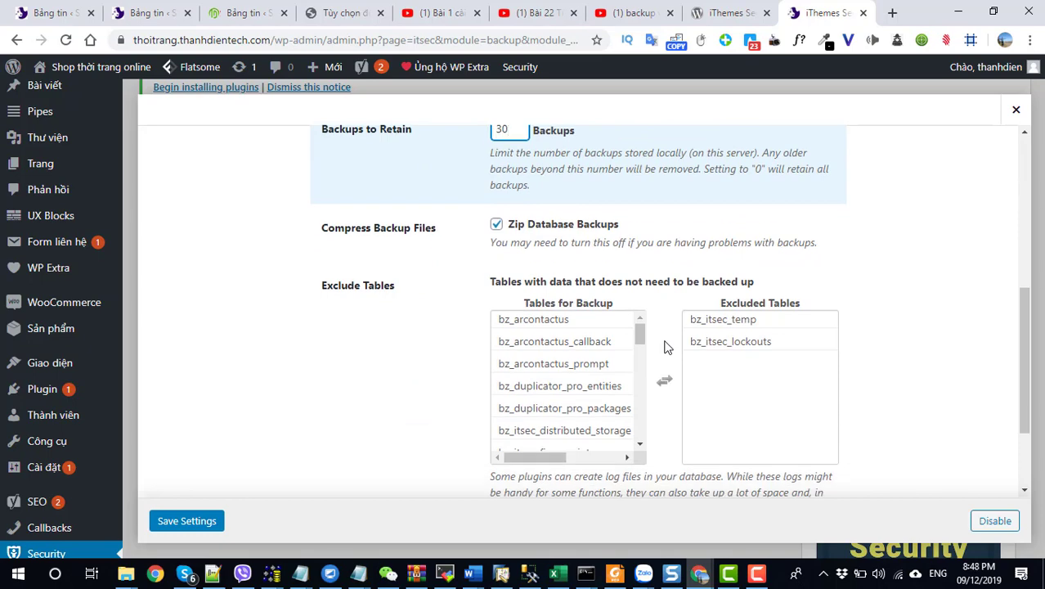
scroll(666, 347, down, 2)
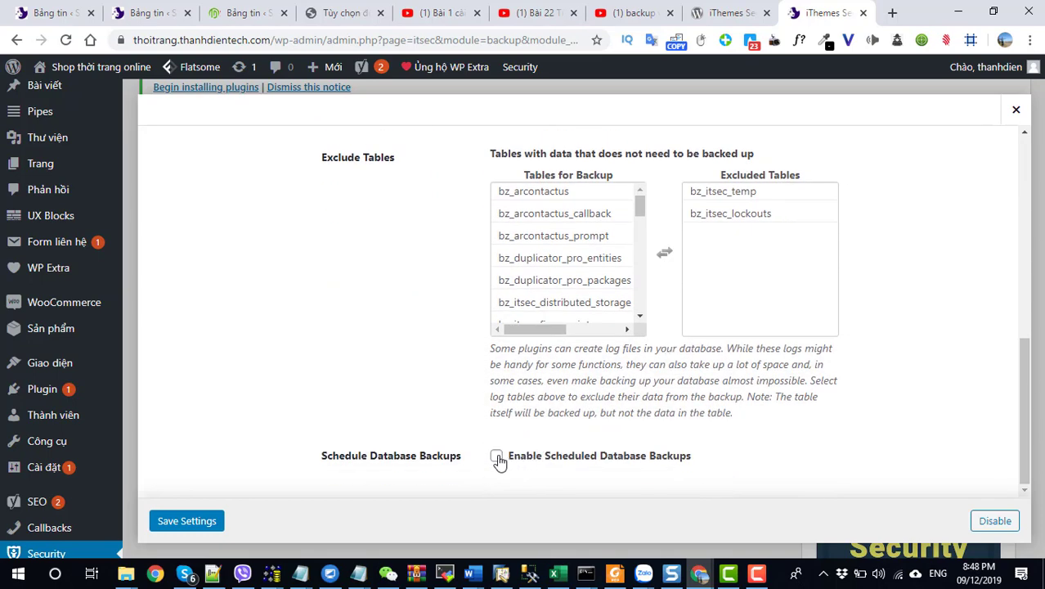
click(497, 456)
scroll(498, 456, down, 1)
drag(500, 435, 487, 442)
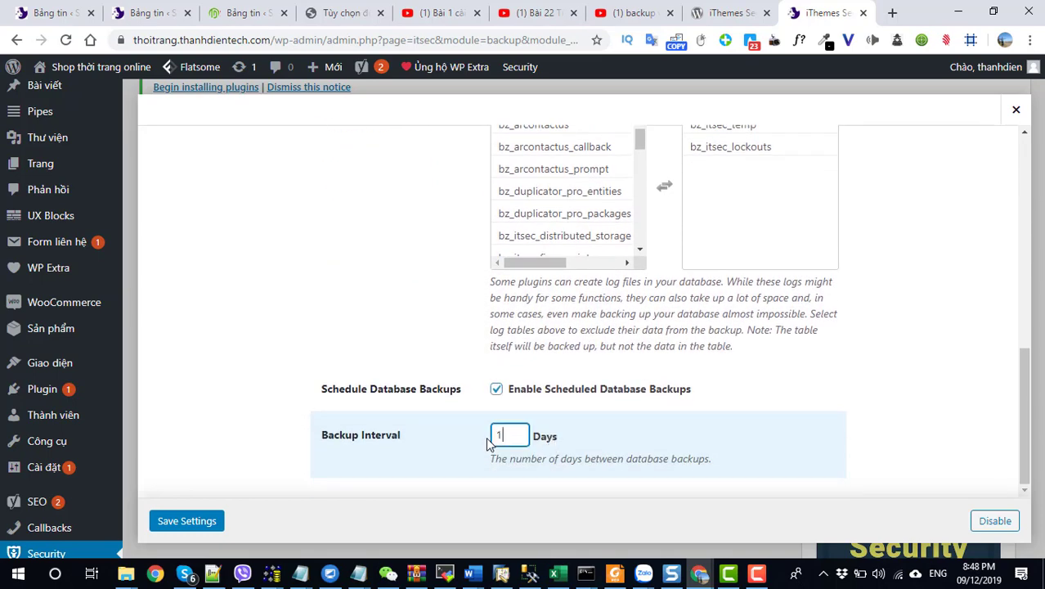
text(1)
Step: Set the backup method to Save Locally and Email, then save the settings
scroll(630, 322, up, 10)
scroll(629, 322, down, 3)
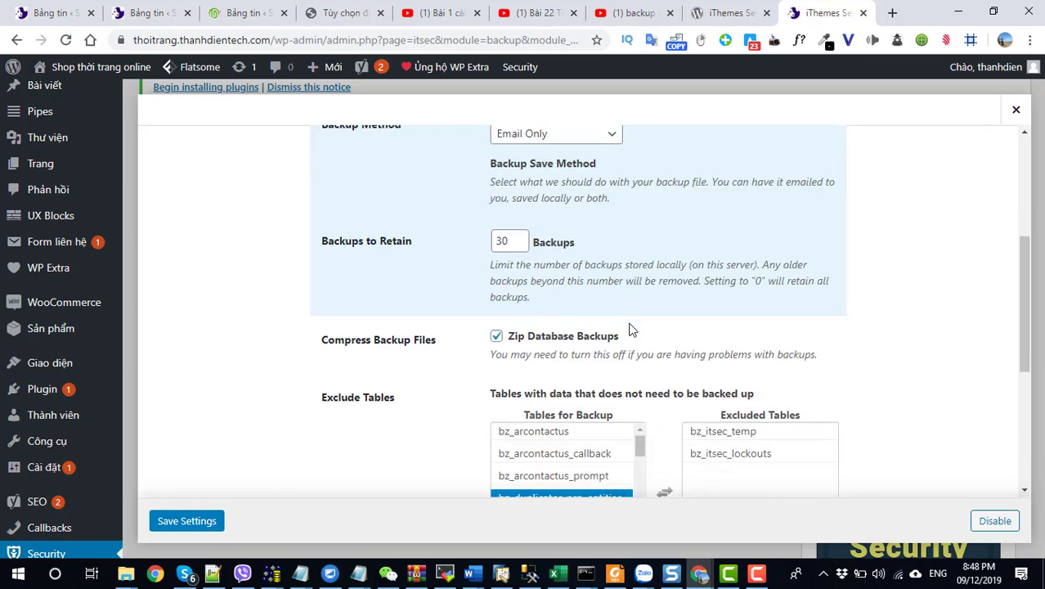
scroll(593, 323, up, 3)
click(577, 368)
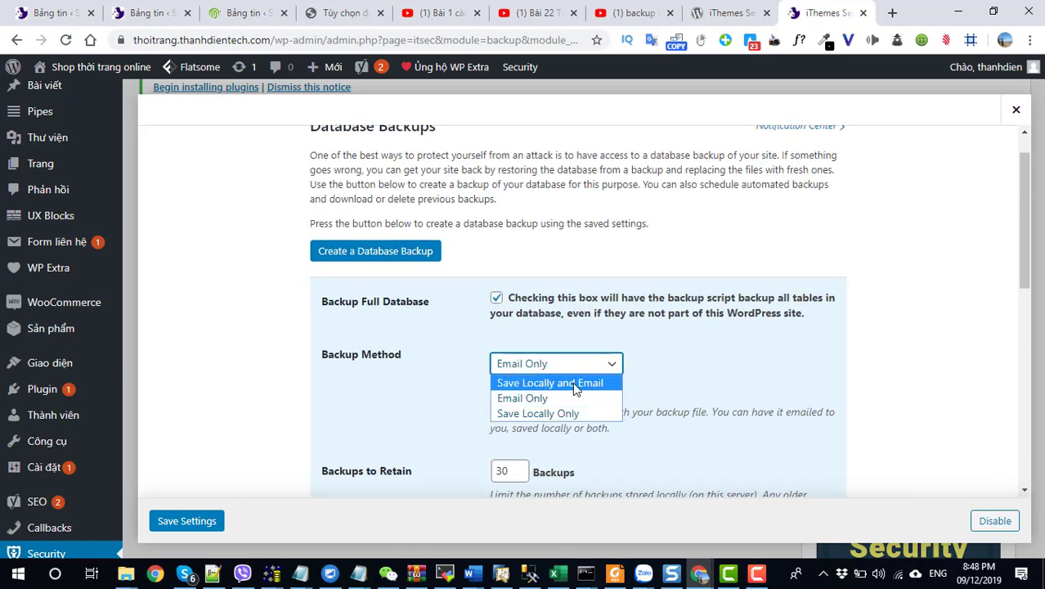
click(575, 384)
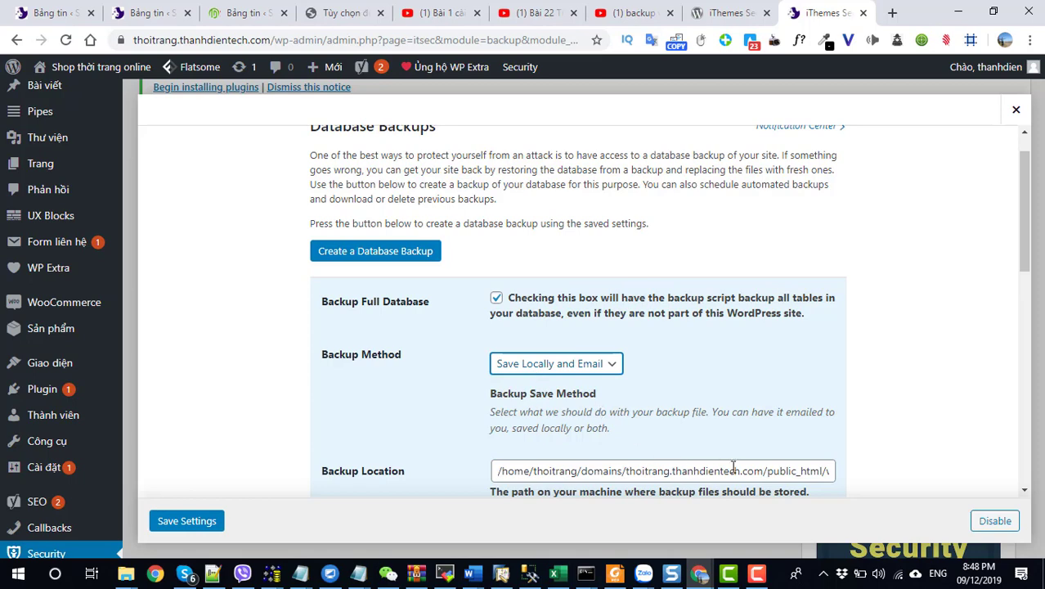
drag(818, 478, 854, 481)
click(803, 476)
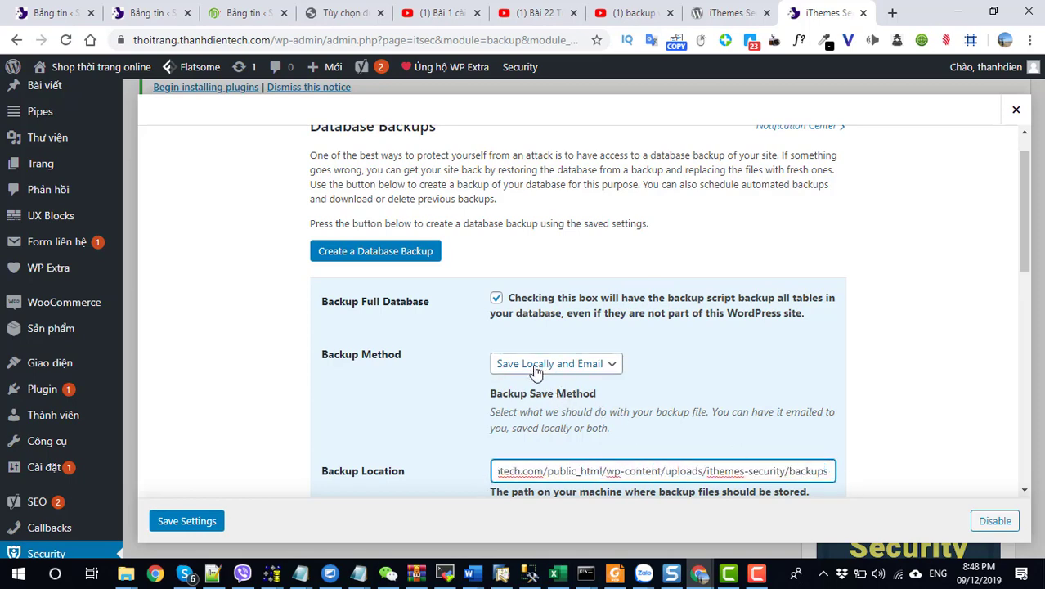
scroll(605, 405, down, 3)
scroll(605, 405, up, 1)
scroll(553, 373, down, 4)
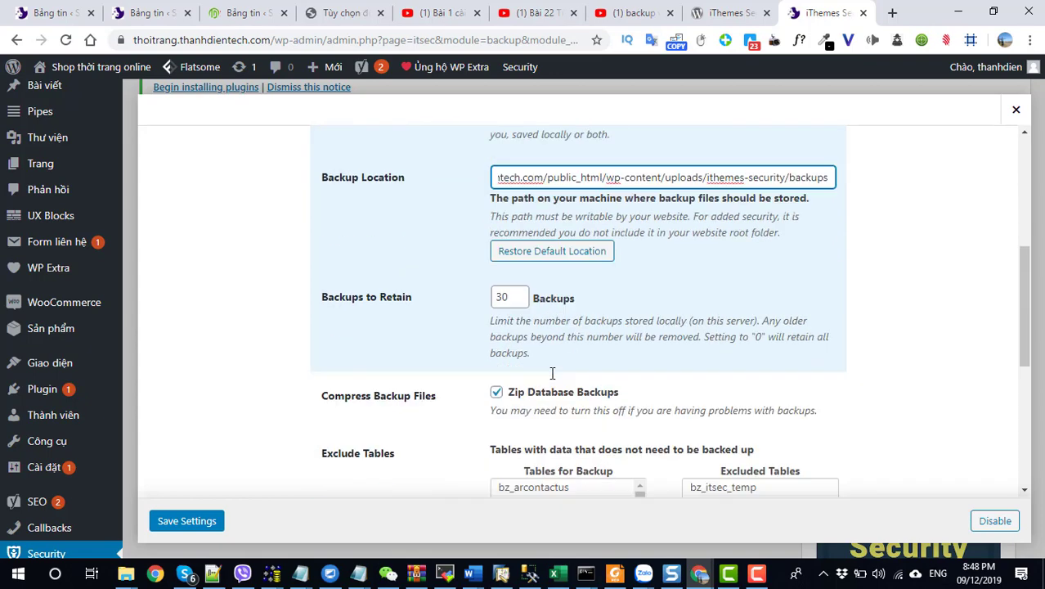
click(185, 521)
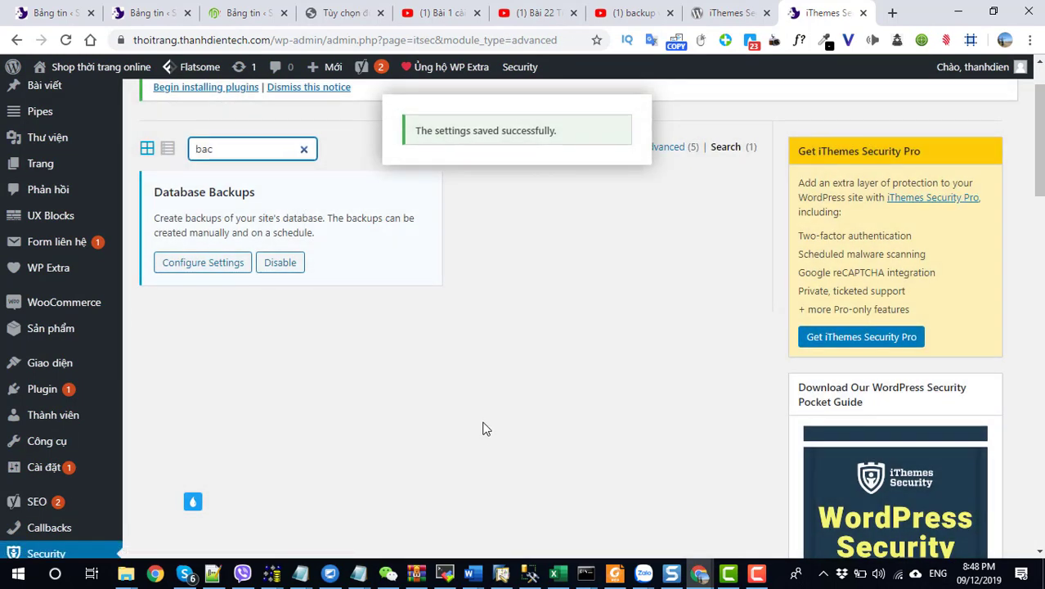
Step: Clear the module search, list the five Advanced modules, and highlight wp-admin in the address bar
scroll(327, 286, up, 1)
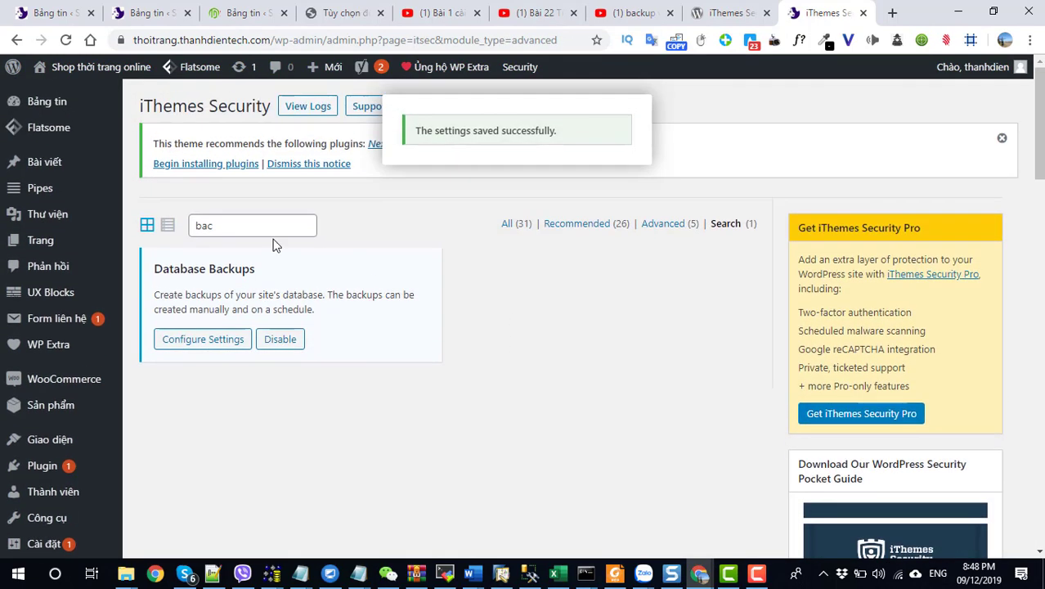
drag(225, 225, 171, 235)
key(BackSpace)
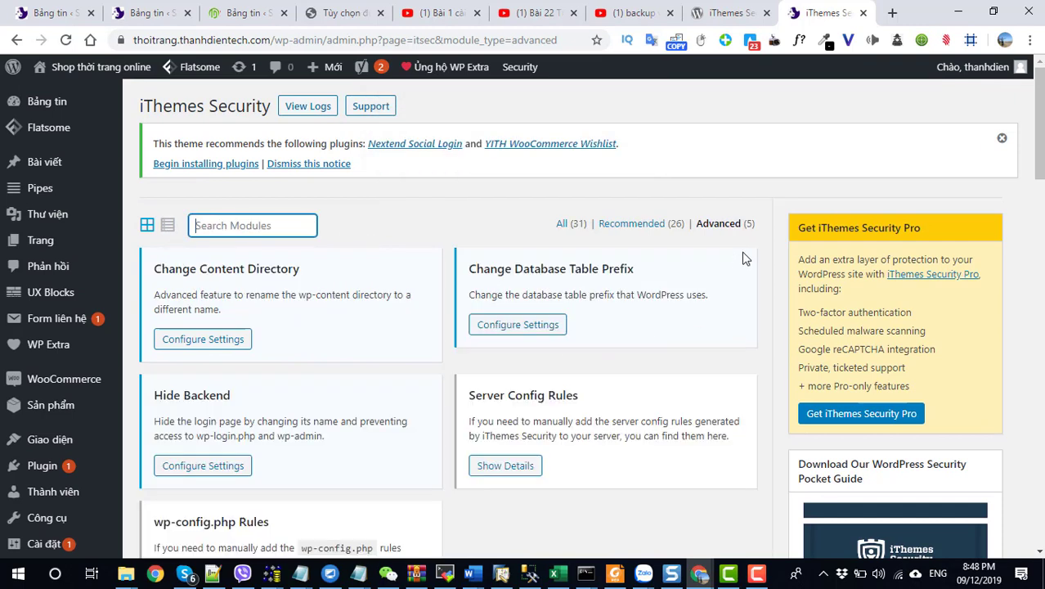
click(733, 229)
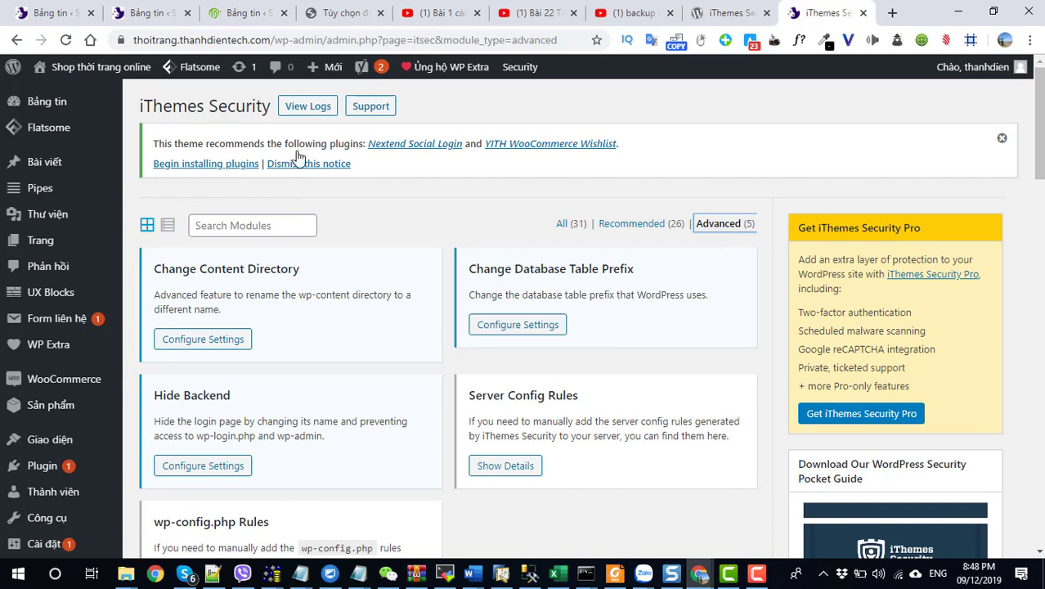
drag(323, 45, 277, 42)
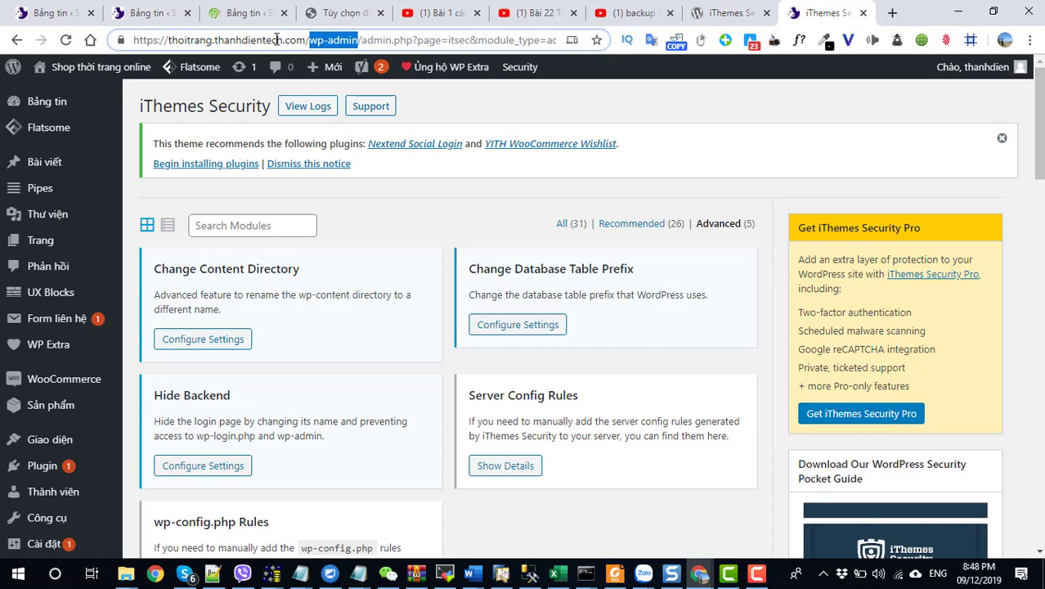
Step: Enable Hide Backend and replace the login slug with adminthoitrang
click(204, 466)
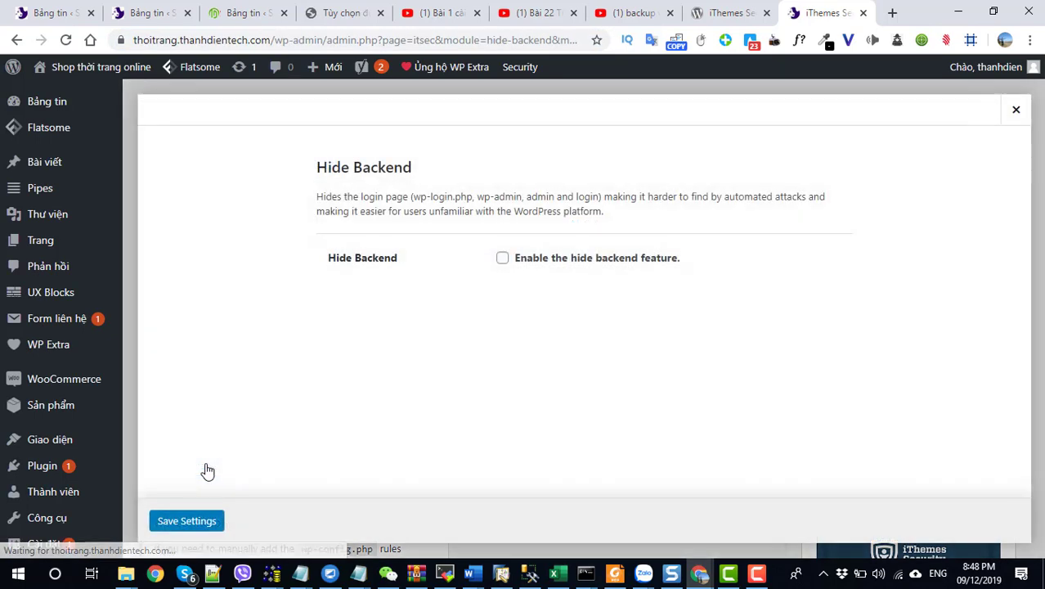
click(501, 258)
scroll(500, 261, down, 2)
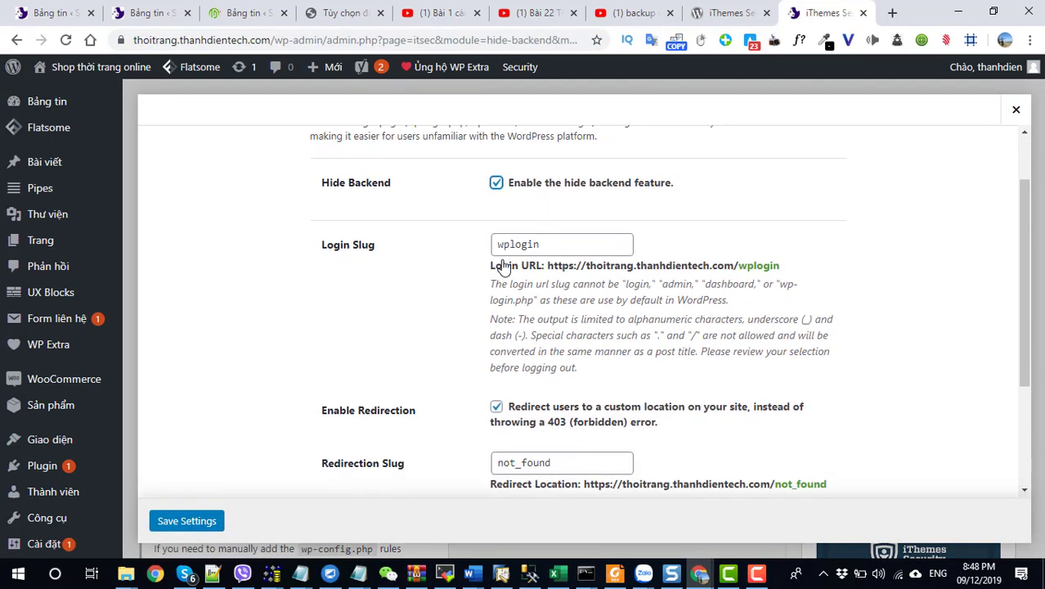
double_click(527, 211)
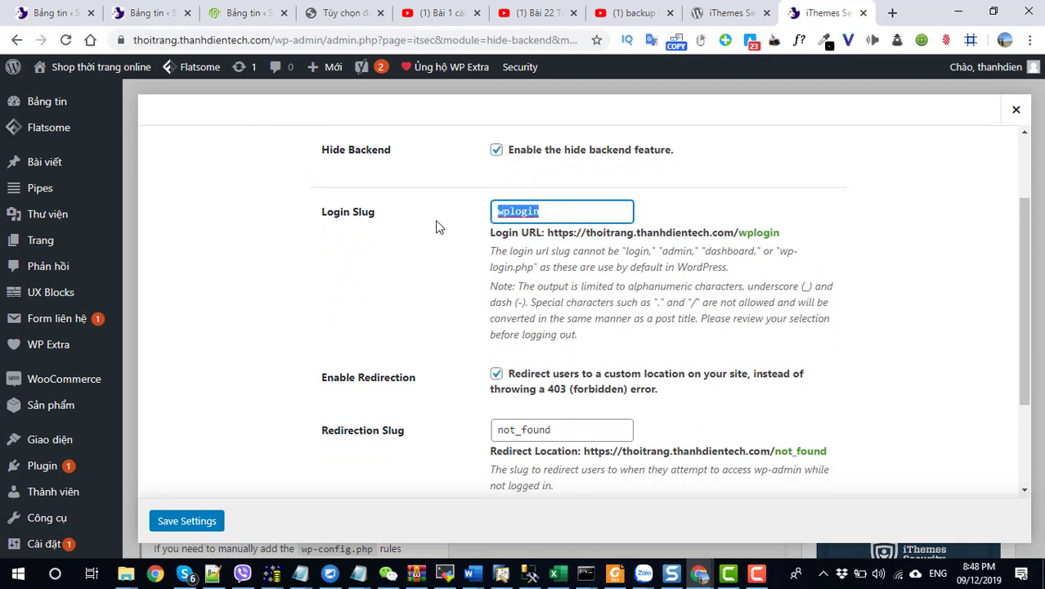
text(ad)
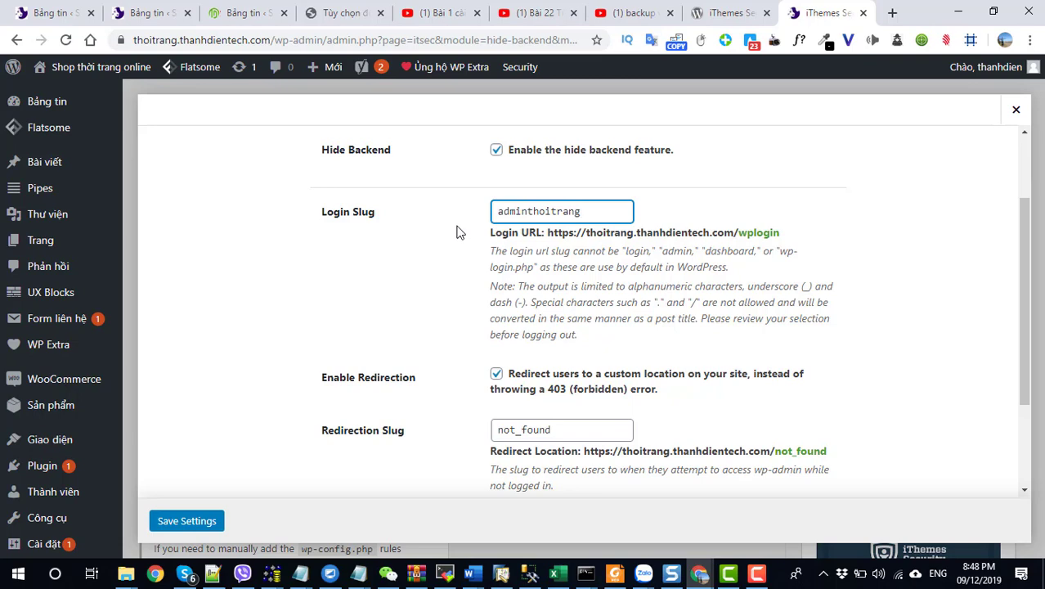
text(minthoitrang)
Step: Save the Hide Backend settings with the adminthoitrang slug, saving a second time to confirm
scroll(544, 405, down, 2)
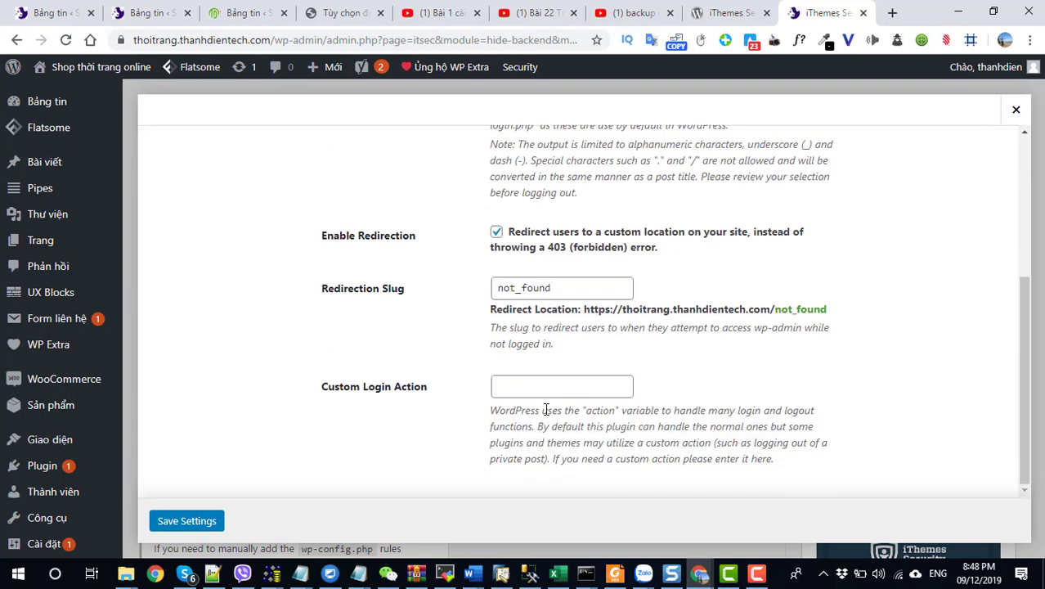
scroll(546, 413, up, 1)
double_click(553, 146)
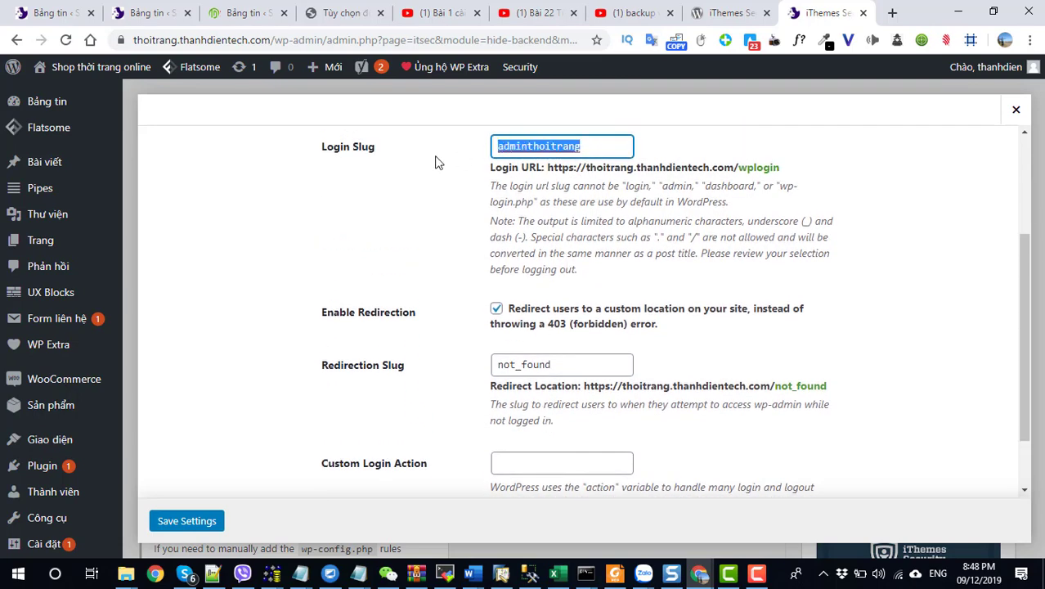
click(199, 521)
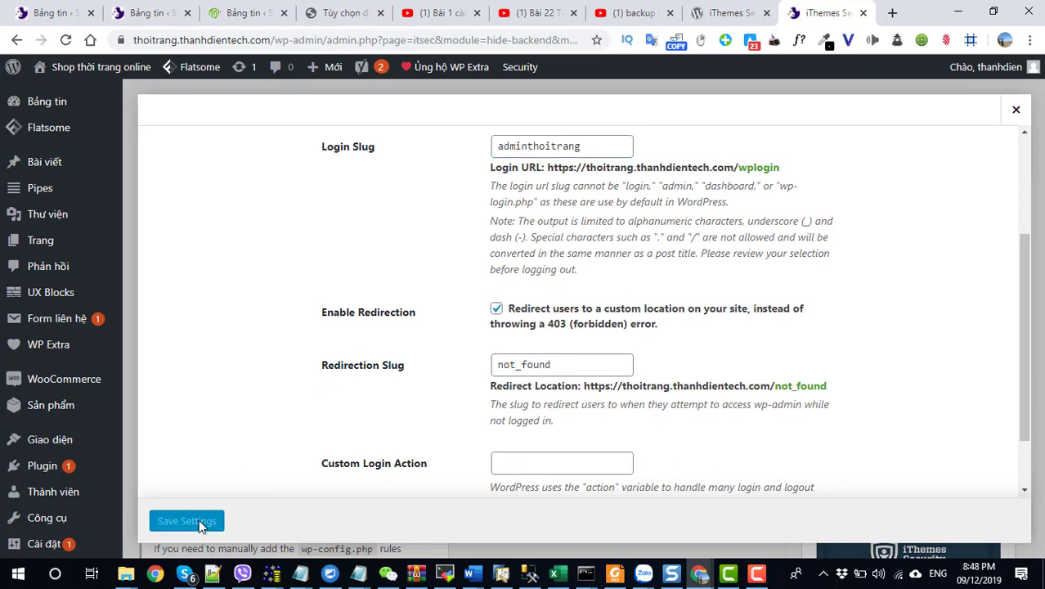
scroll(199, 525, down, 5)
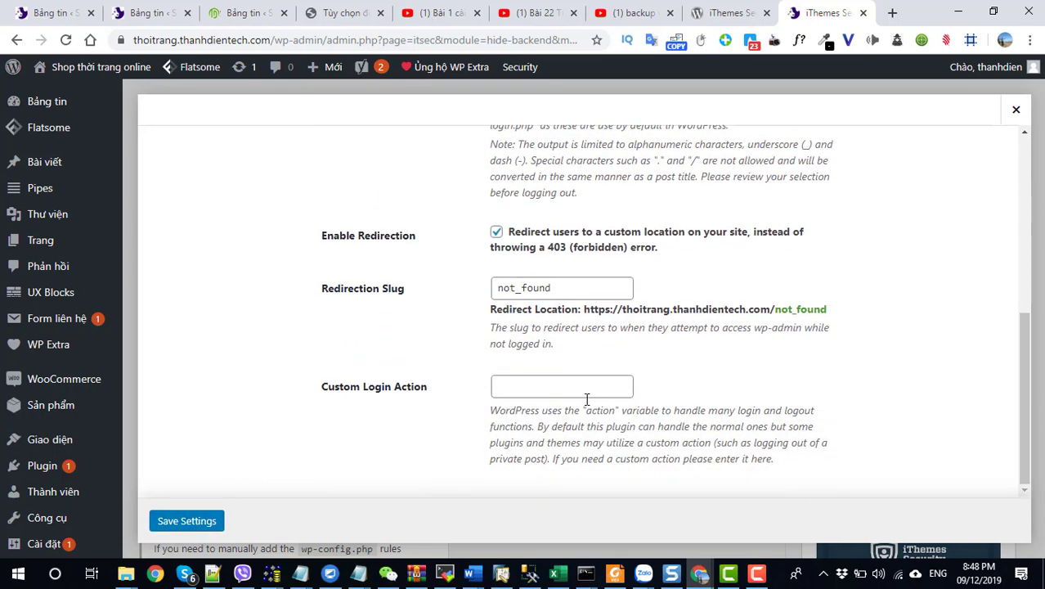
scroll(594, 397, up, 4)
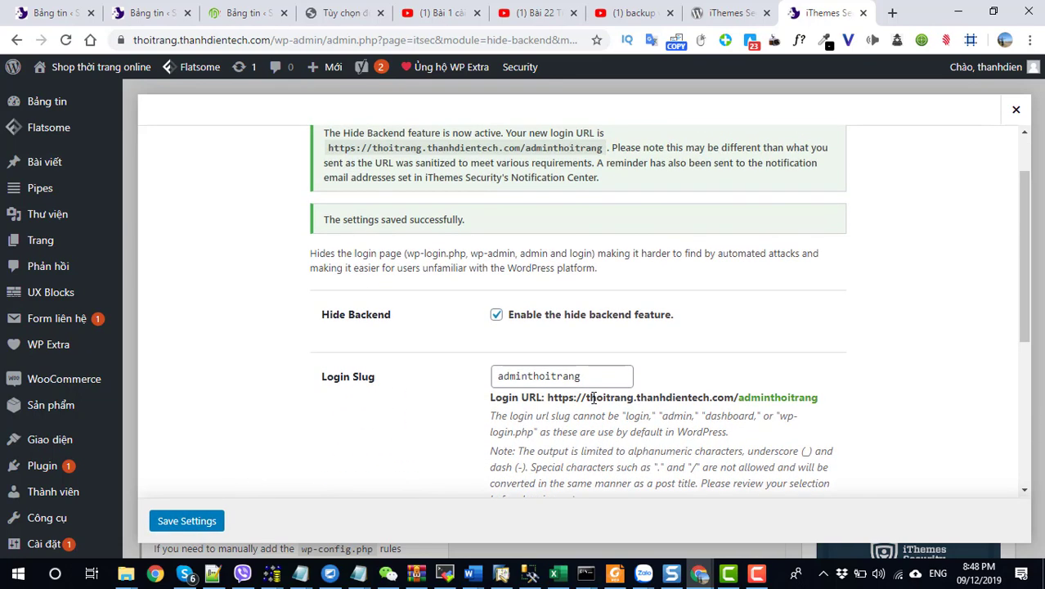
scroll(594, 398, down, 1)
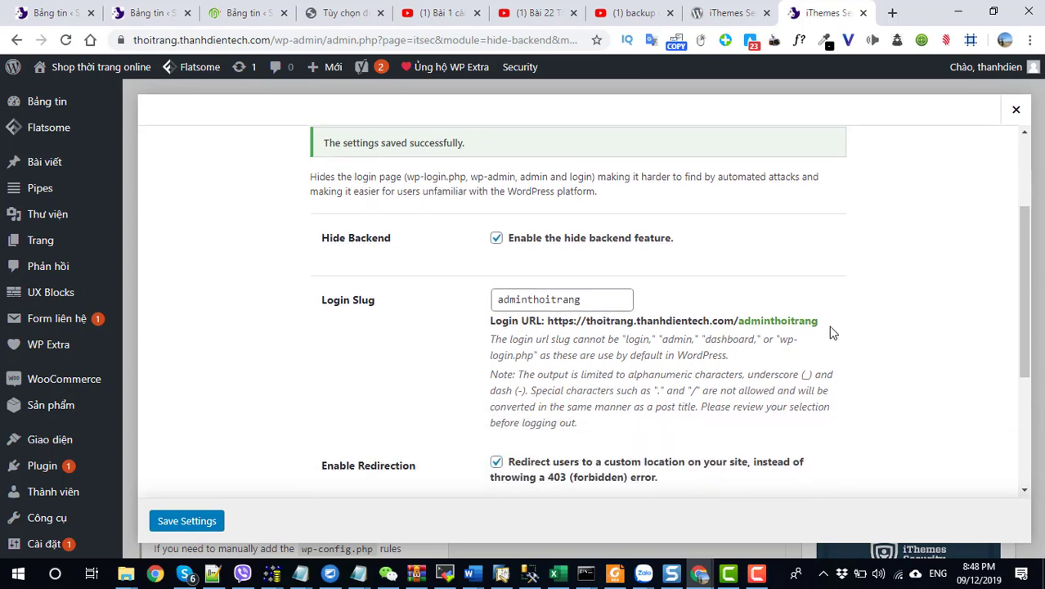
drag(818, 324, 560, 337)
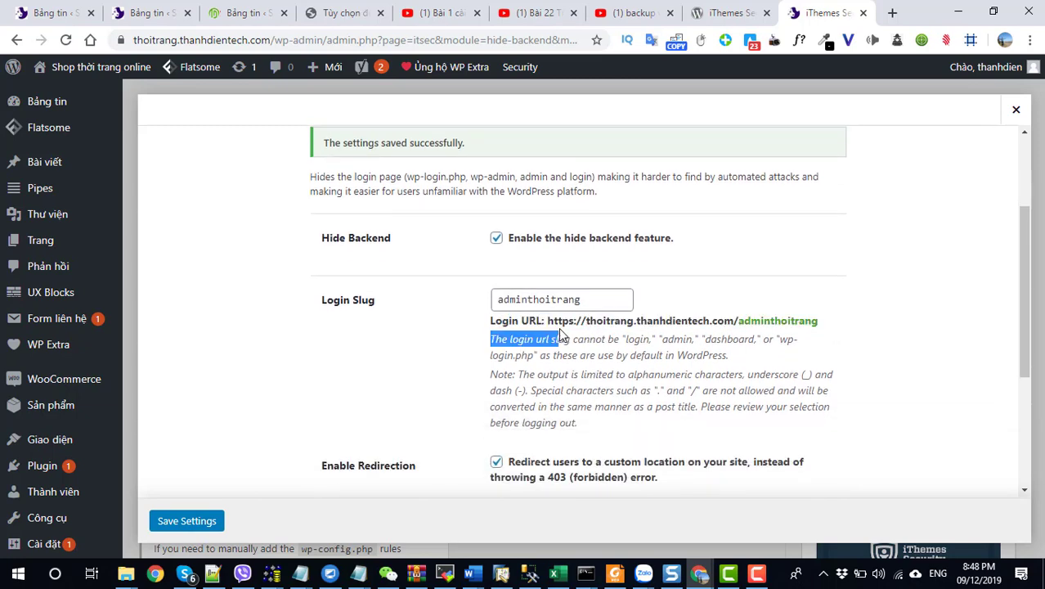
click(186, 521)
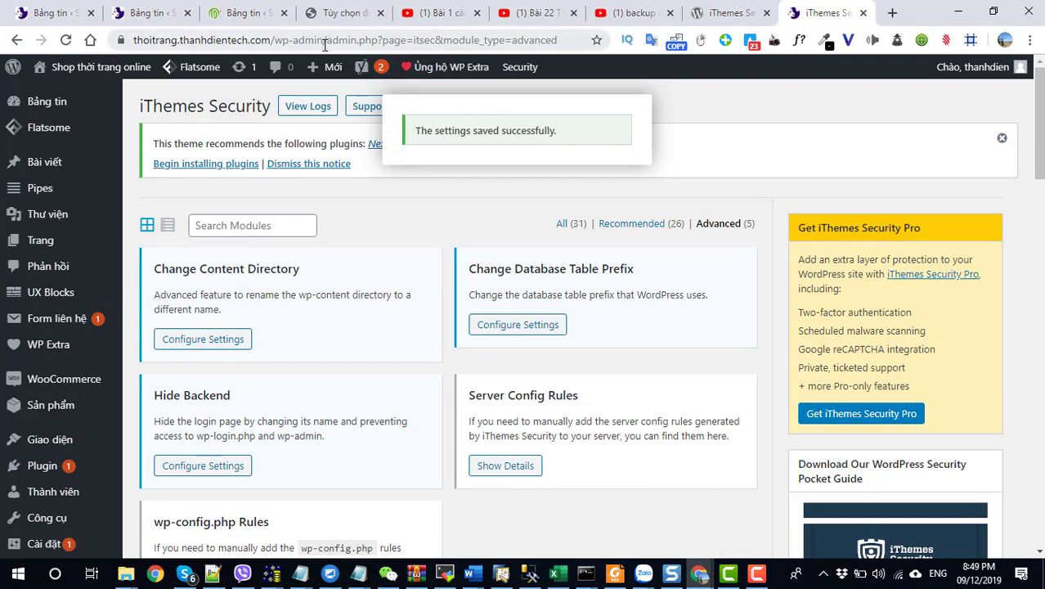
Step: Load the copied wp-admin URL in a new incognito window, which redirects to /not_found
drag(133, 41, 362, 40)
key(ctrl+c)
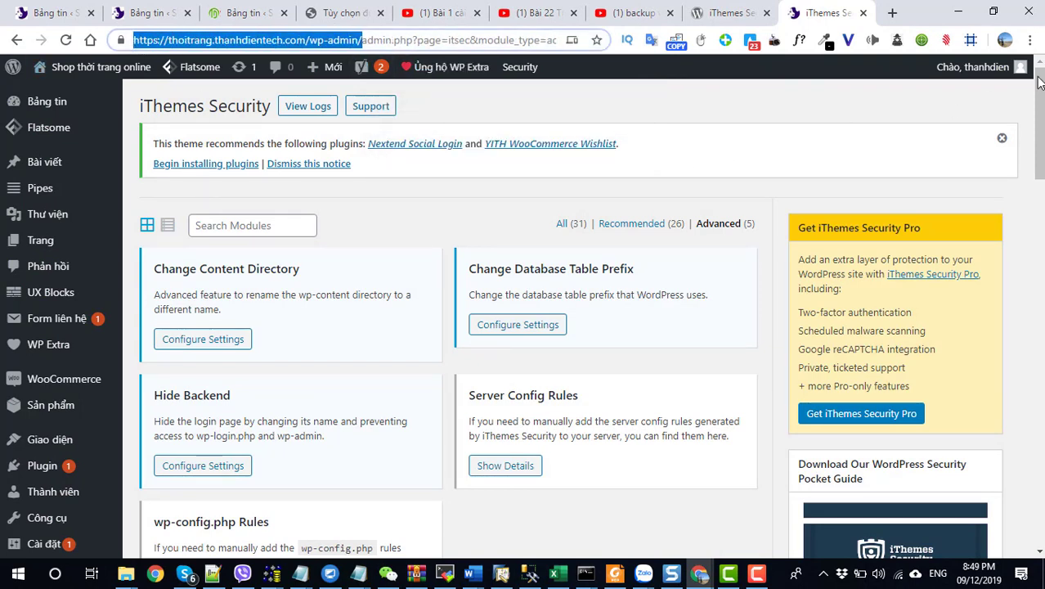
click(1031, 40)
click(959, 104)
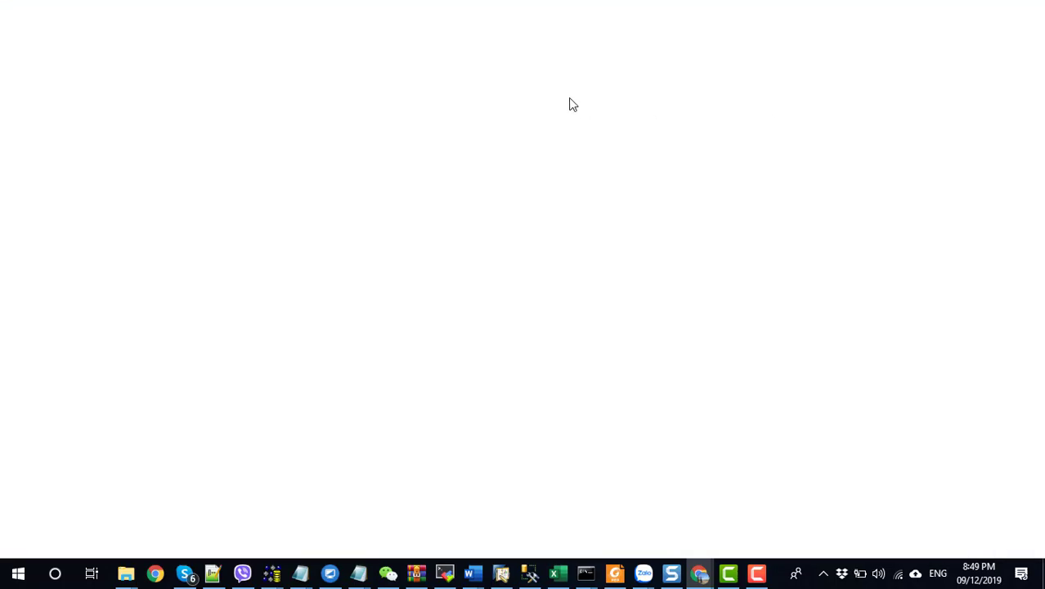
key(ctrl+v)
key(Return)
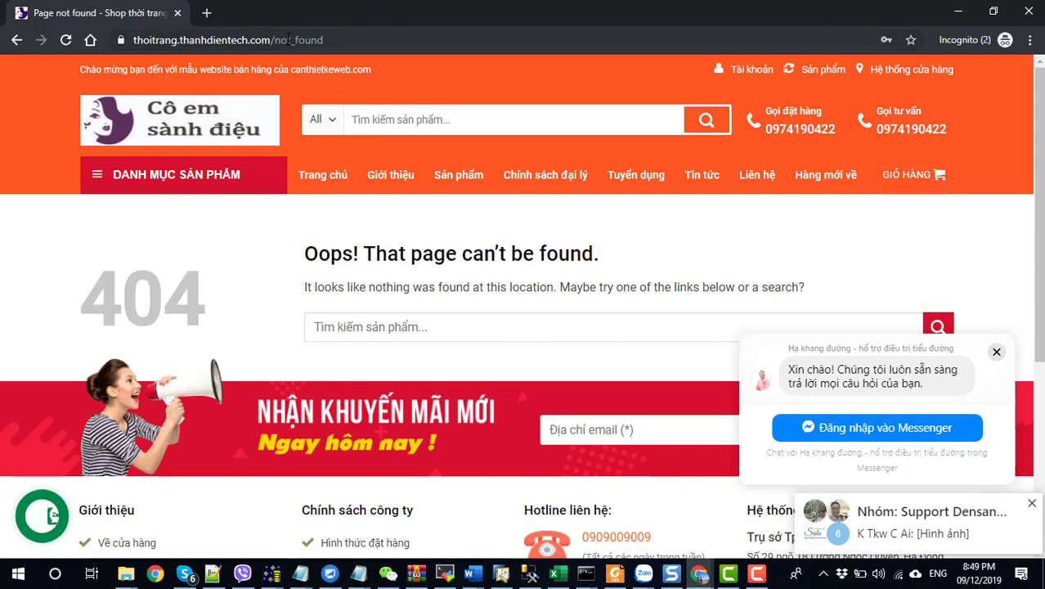
Step: Replace not_found in the incognito address with adminthoitrang to reach the WordPress login form
drag(281, 40, 445, 43)
key(BackSpace)
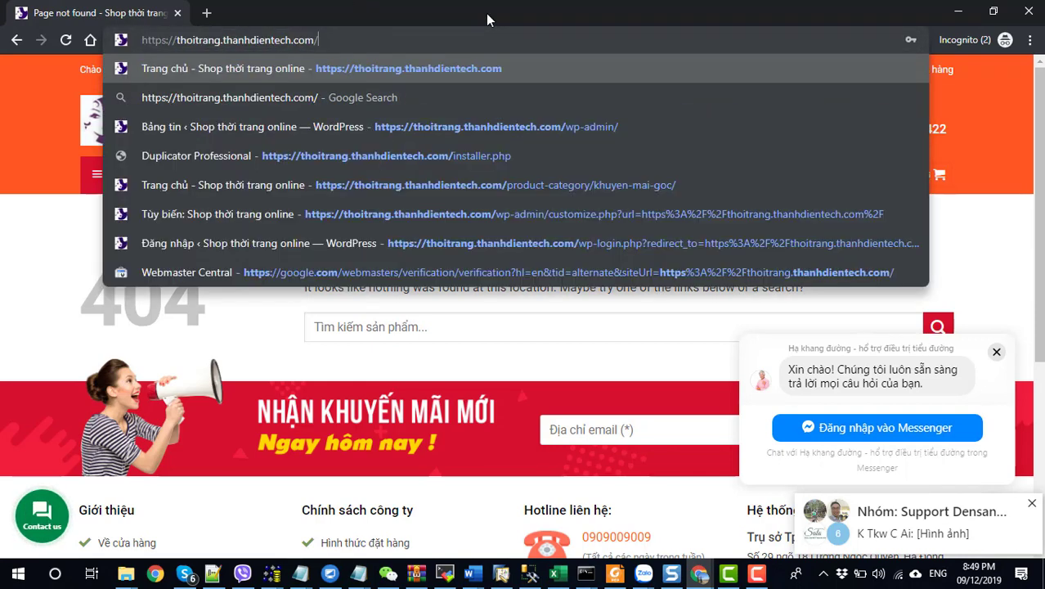
text(admi)
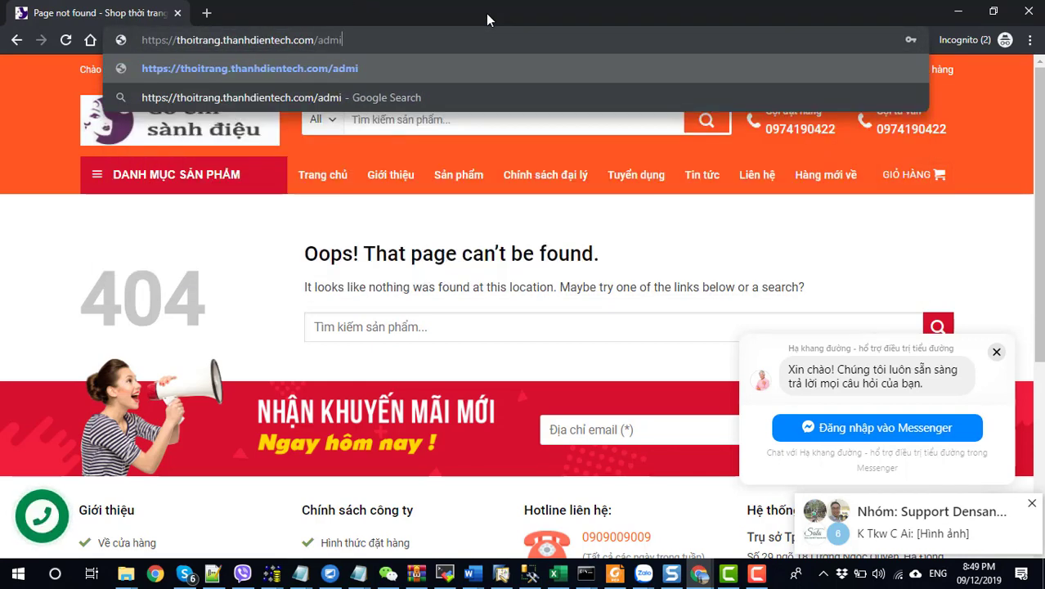
text(nthoitrang)
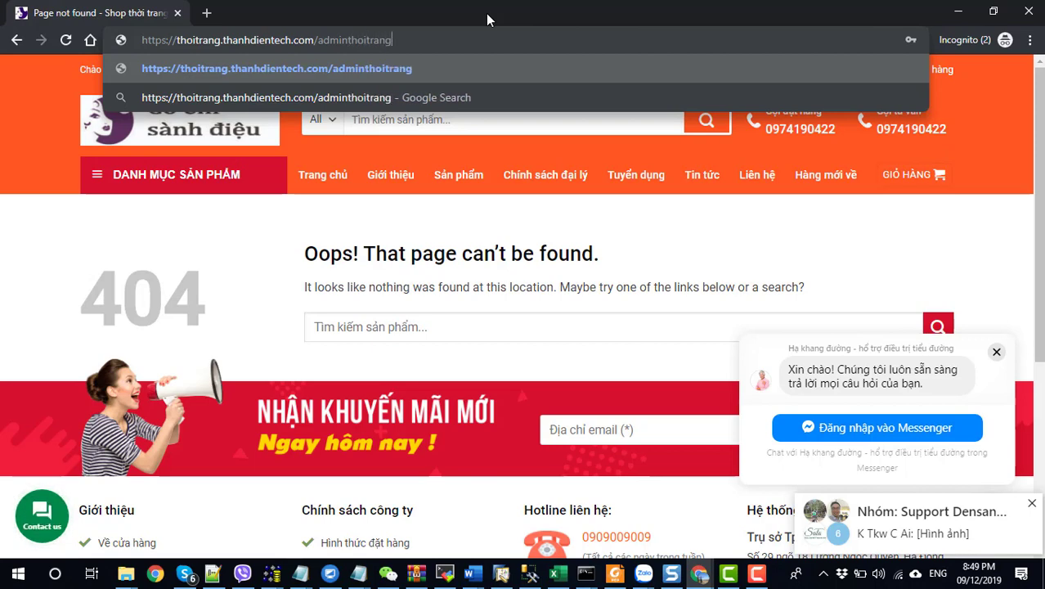
key(Return)
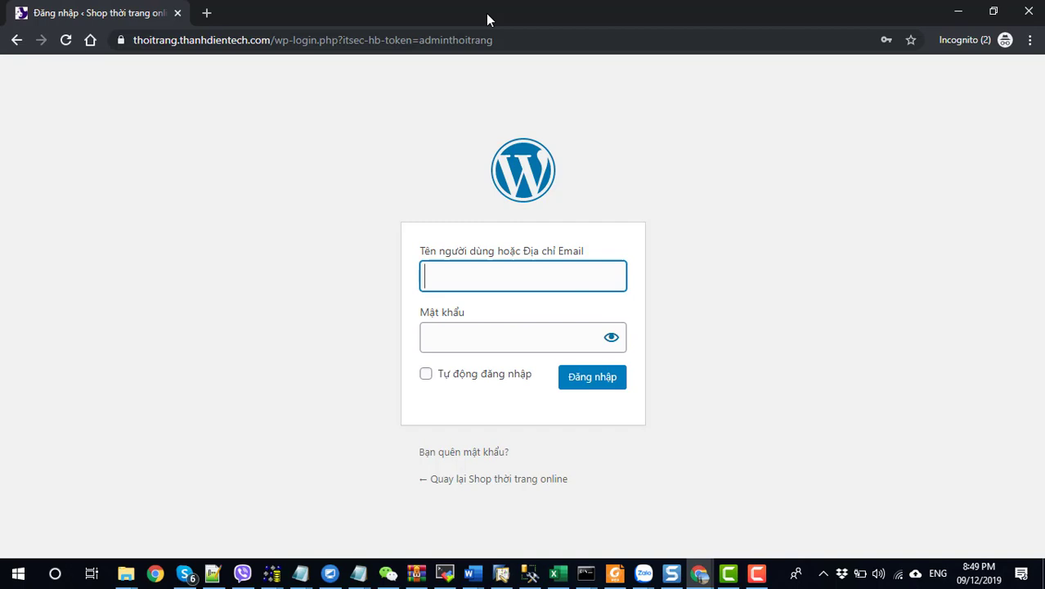
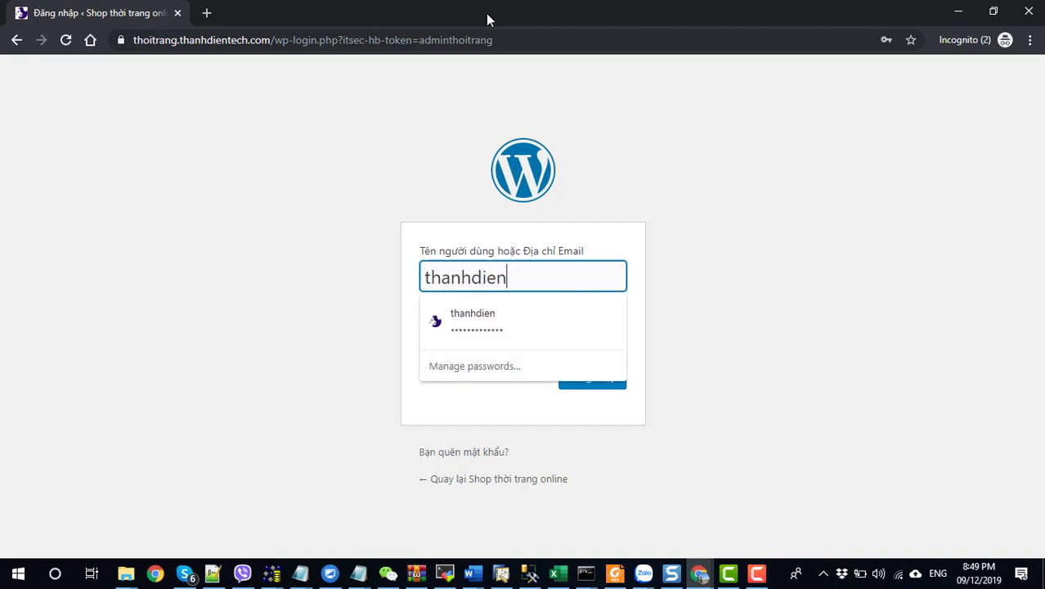
Step: Enter the admin username and account password on the hidden login form and submit it
key(Tab)
text(••••••)
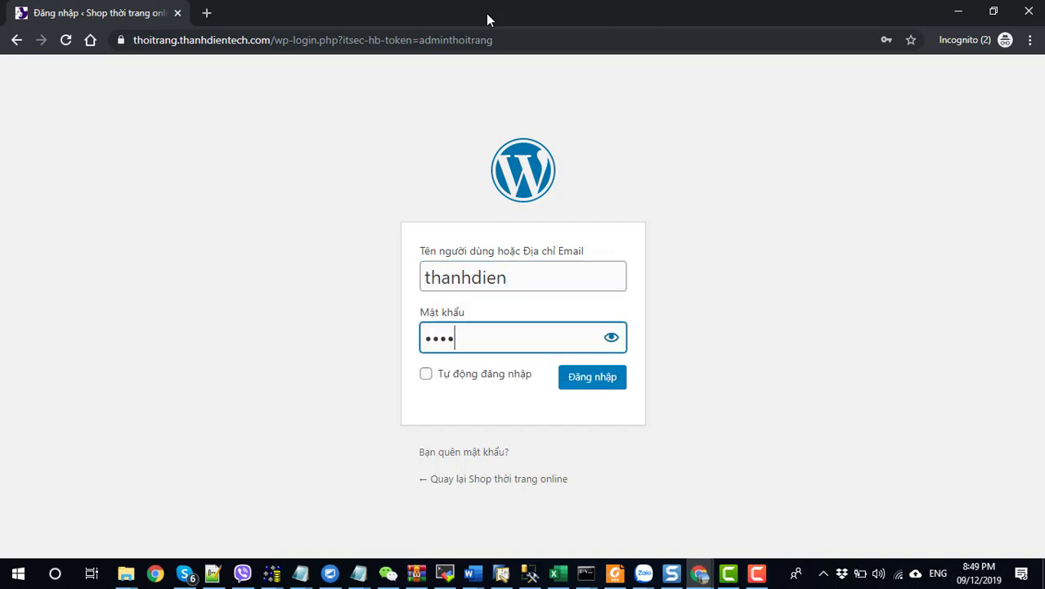
text(•••••••)
key(Return)
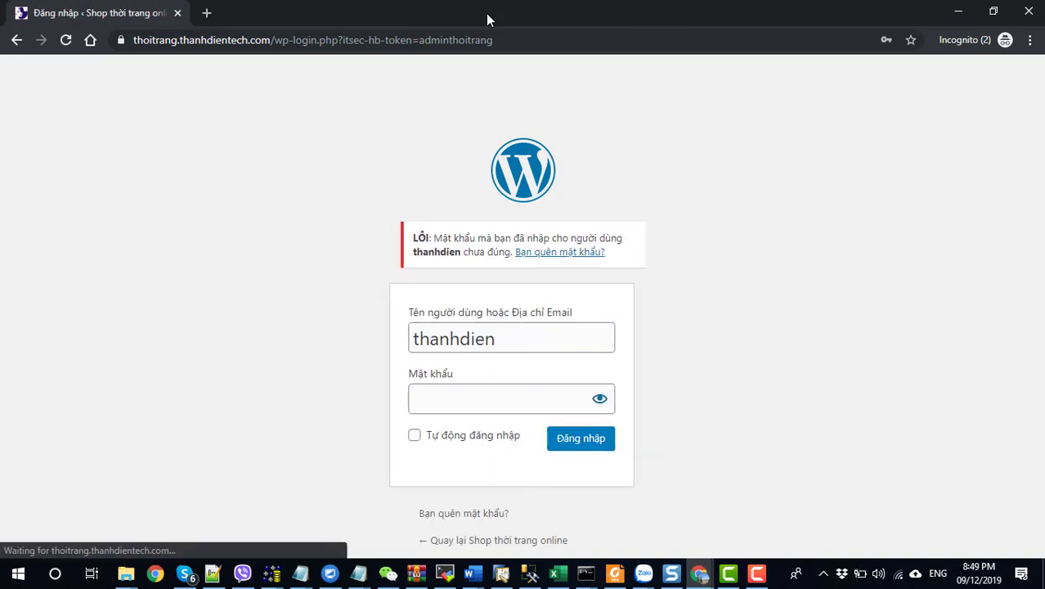
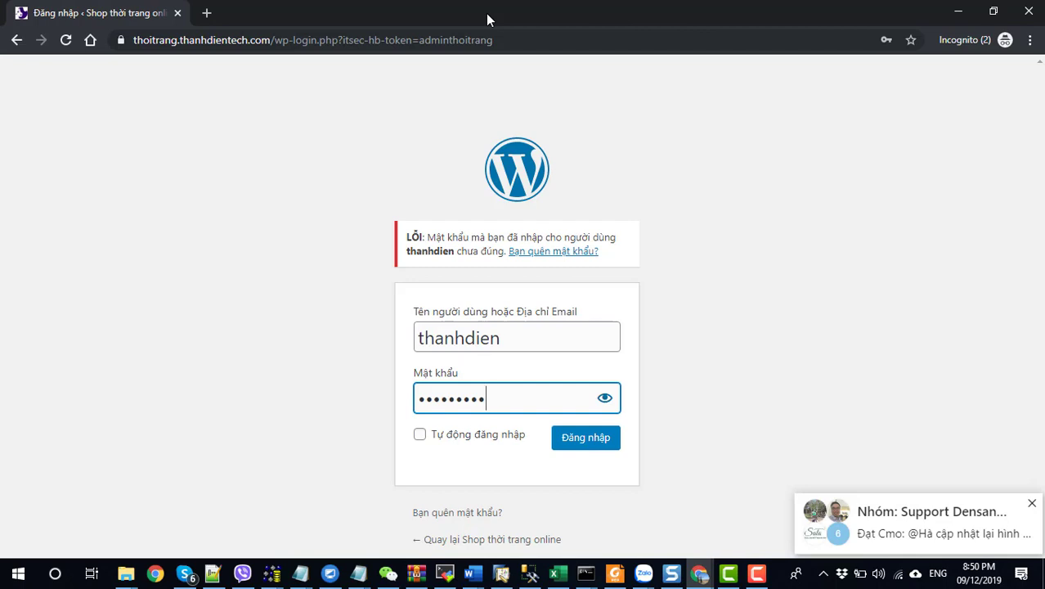
Step: Retry the hidden-URL login with a different password, then close the incognito test window
key(BackSpace)
key(BackSpace)
key(BackSpace)
key(BackSpace)
key(BackSpace)
key(BackSpace)
key(BackSpace)
key(BackSpace)
key(BackSpace)
text(•••••••••)
key(Return)
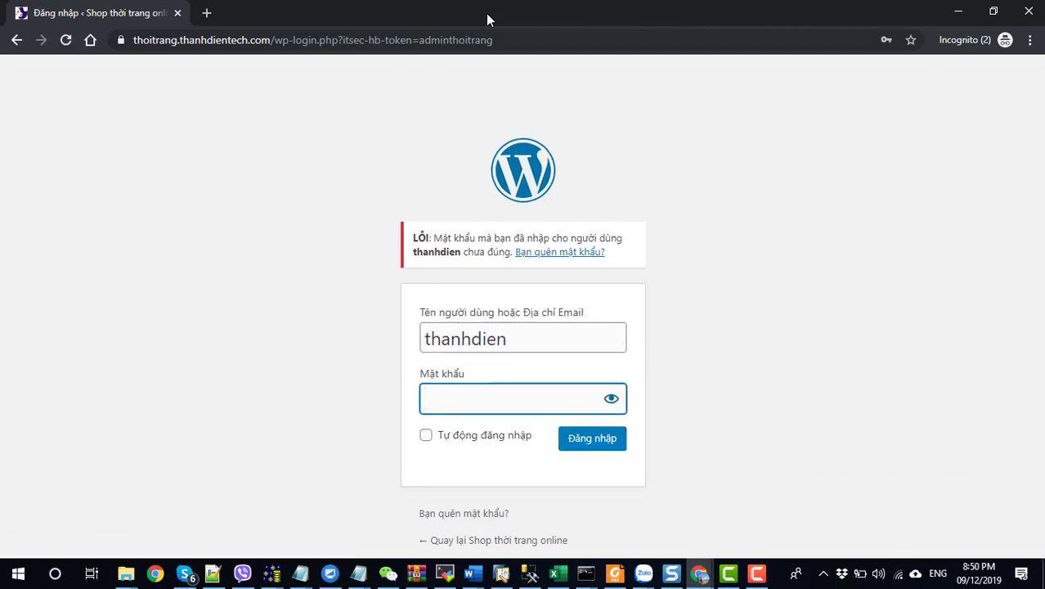
click(1030, 11)
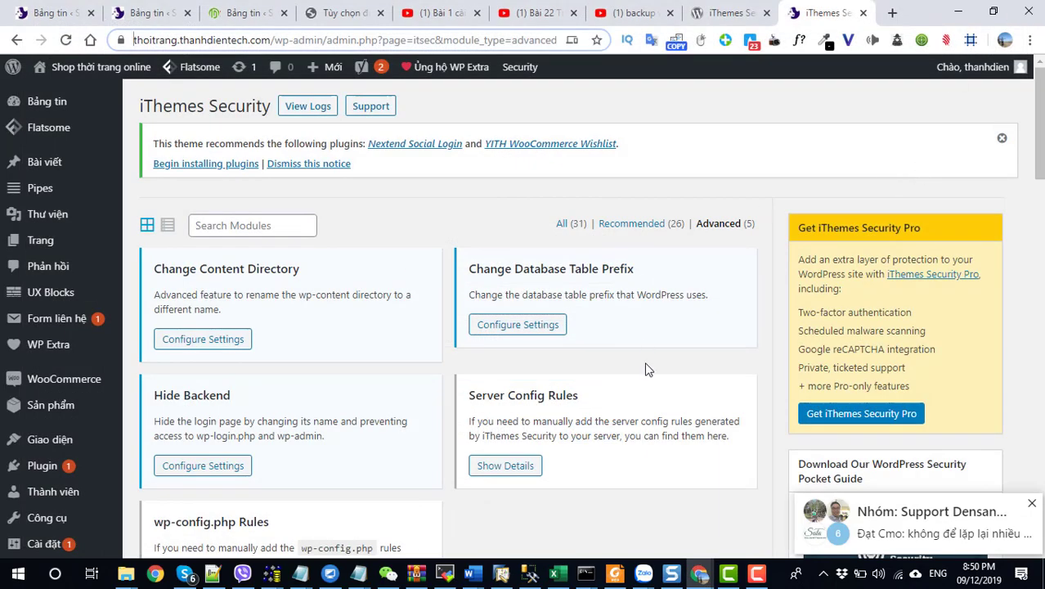